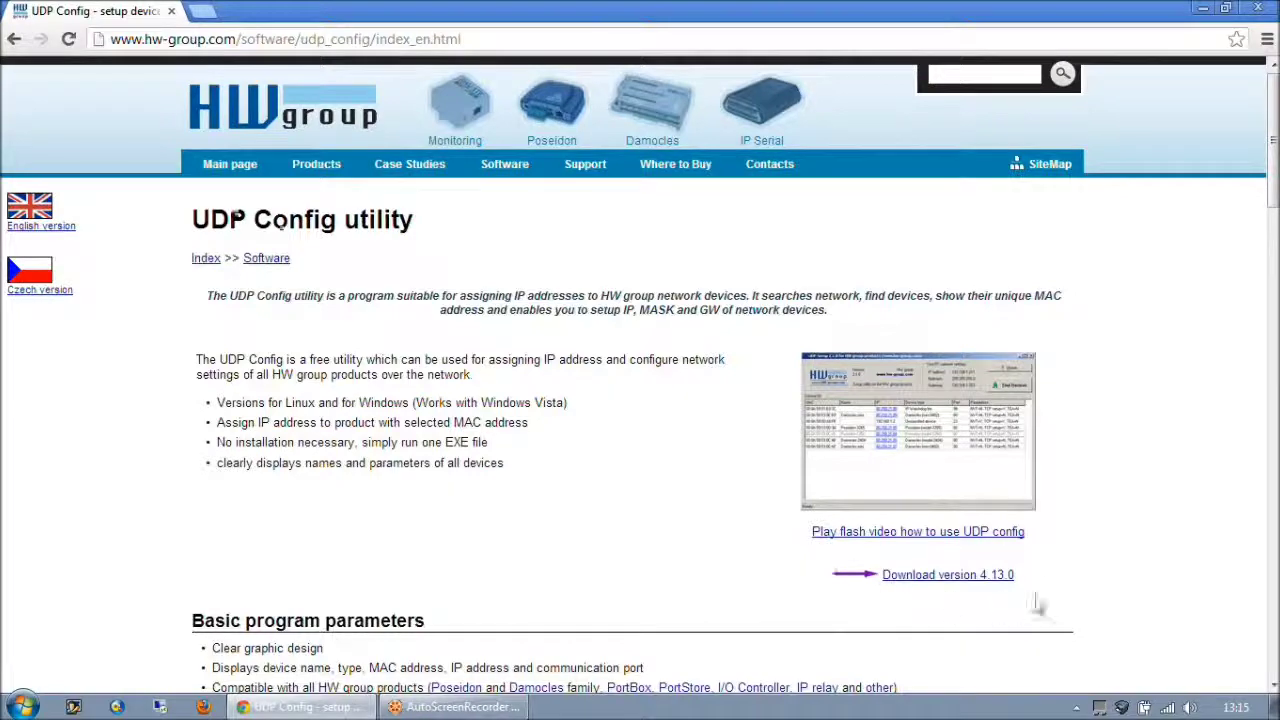
# Download UDP Config 4.13.0 and install it in the default folder with a desktop icon and a firewall exception, closing the browser when finished
pyautogui.click(910, 578)
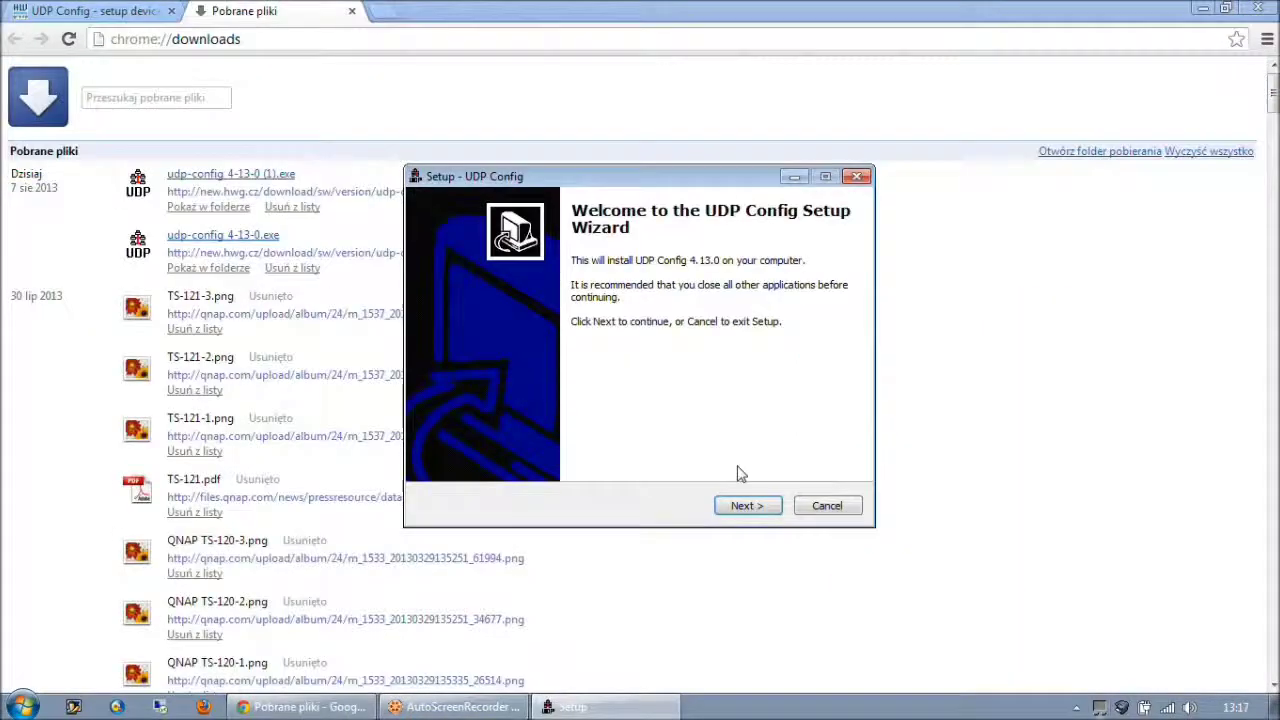
pyautogui.click(748, 503)
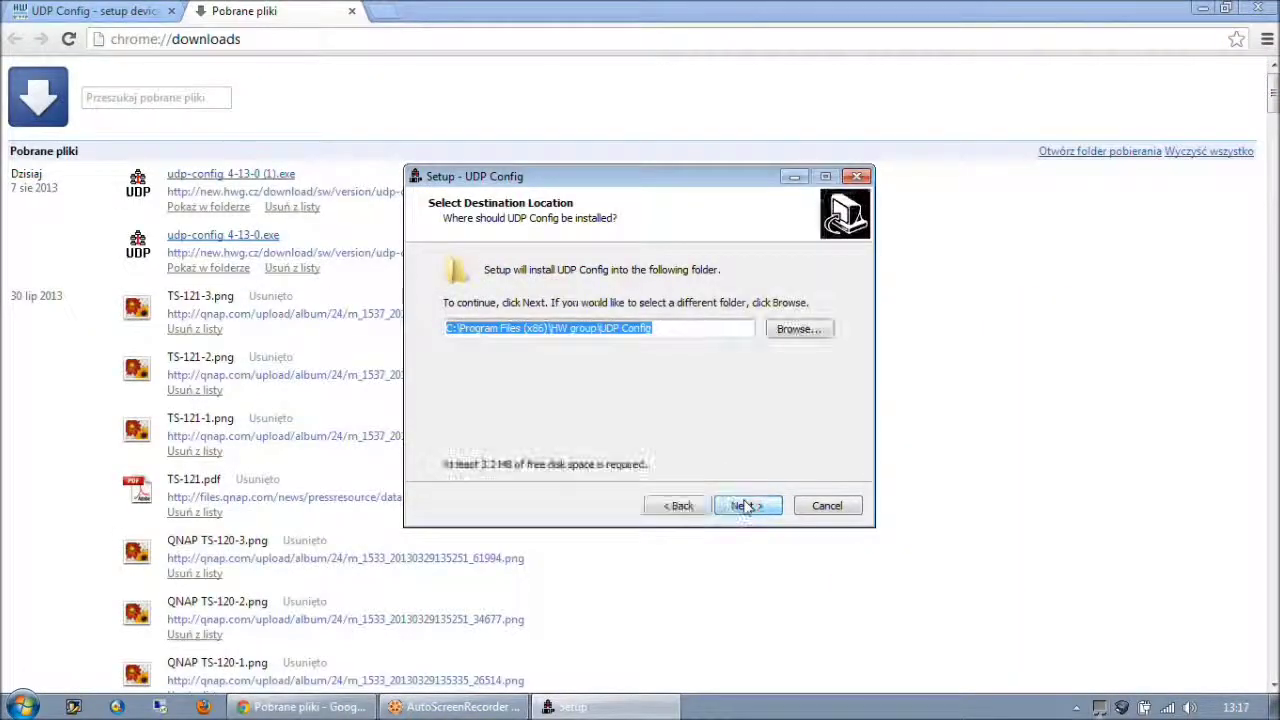
pyautogui.click(748, 505)
pyautogui.click(748, 505)
pyautogui.click(748, 505)
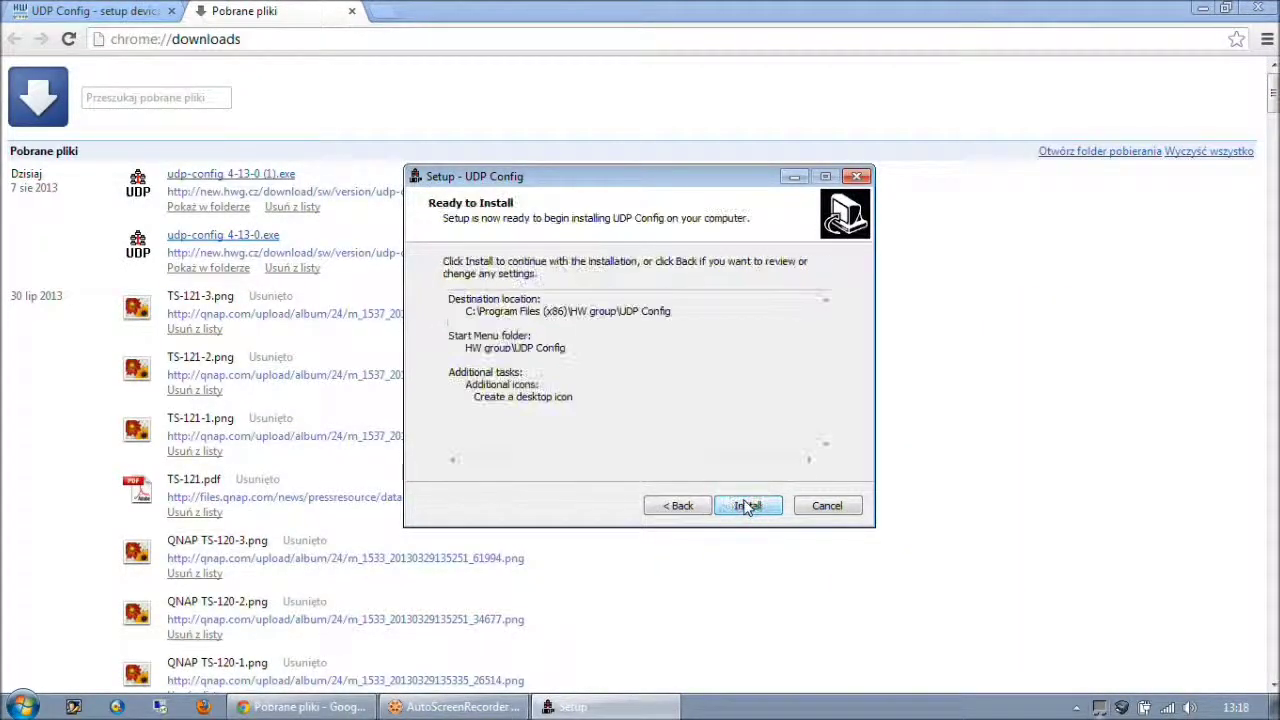
pyautogui.click(748, 506)
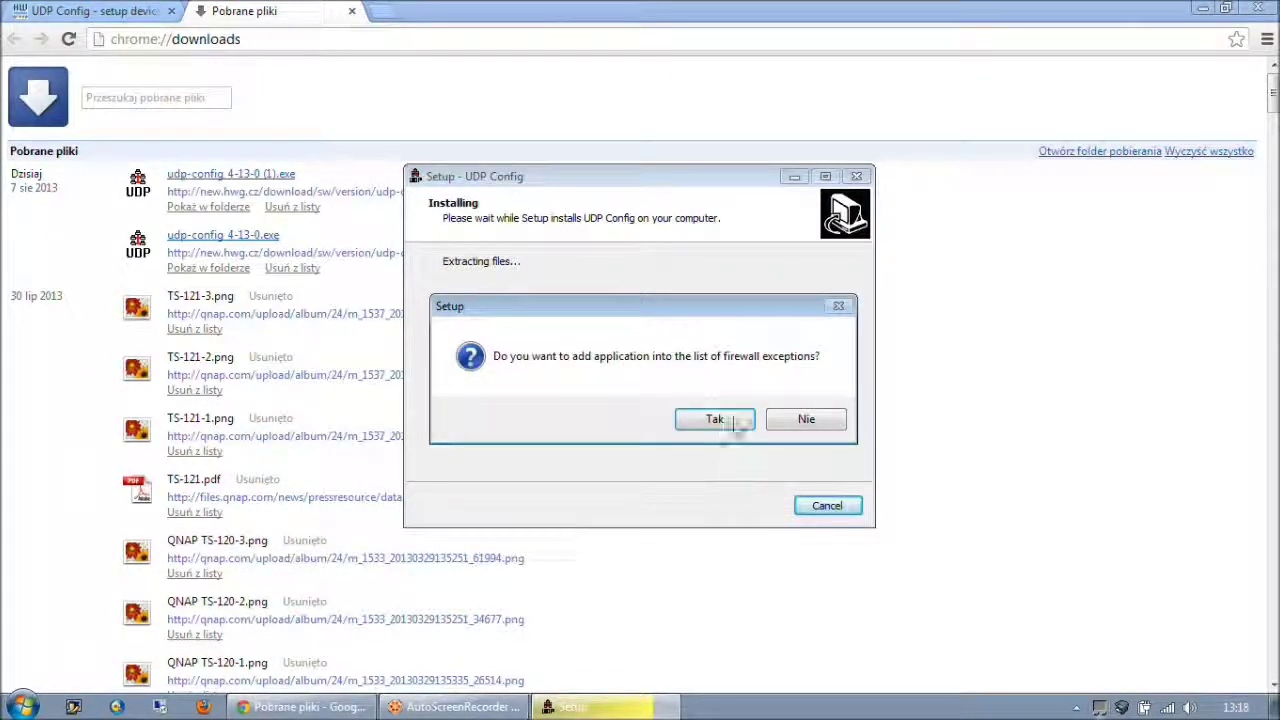
pyautogui.click(731, 424)
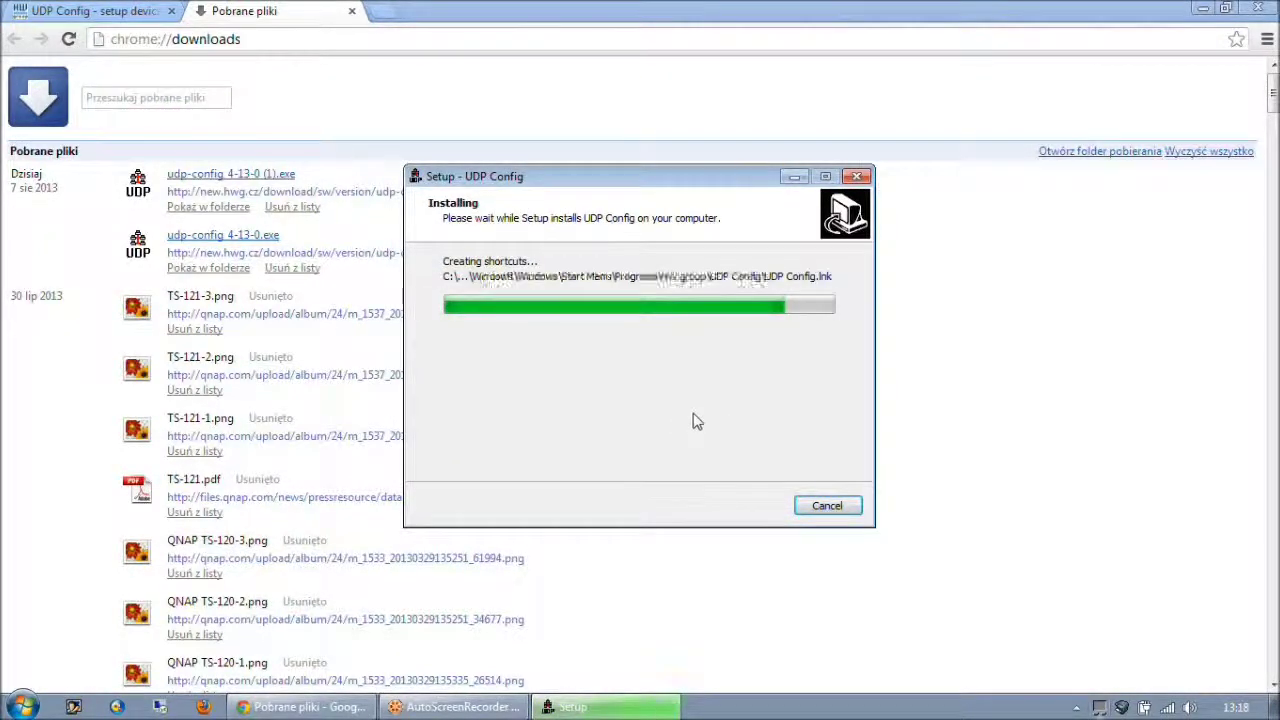
pyautogui.click(736, 506)
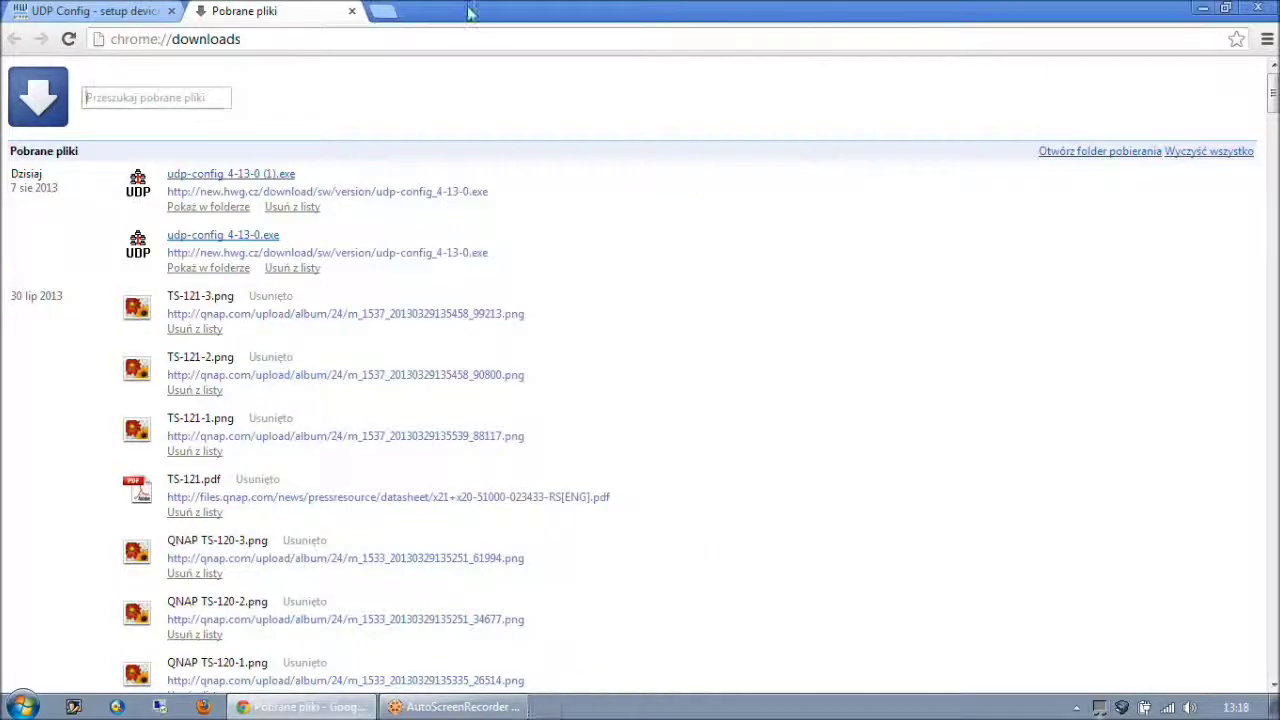
pyautogui.click(351, 11)
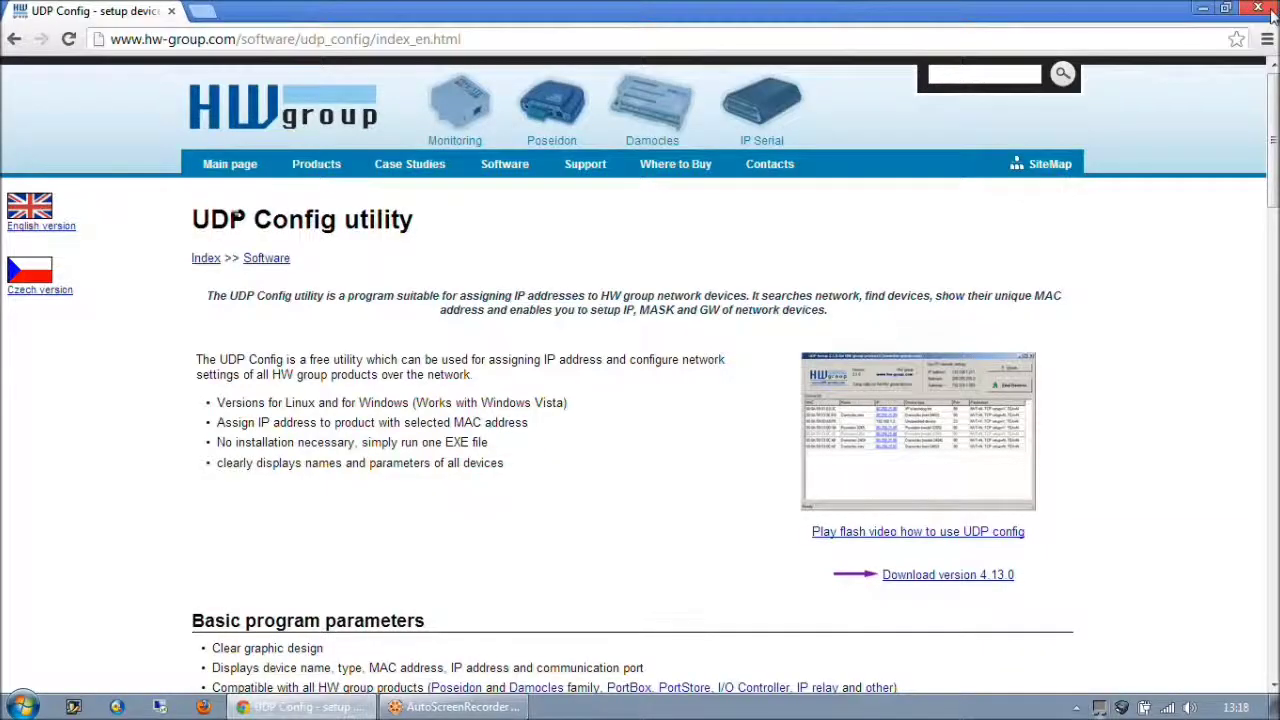
pyautogui.click(1258, 8)
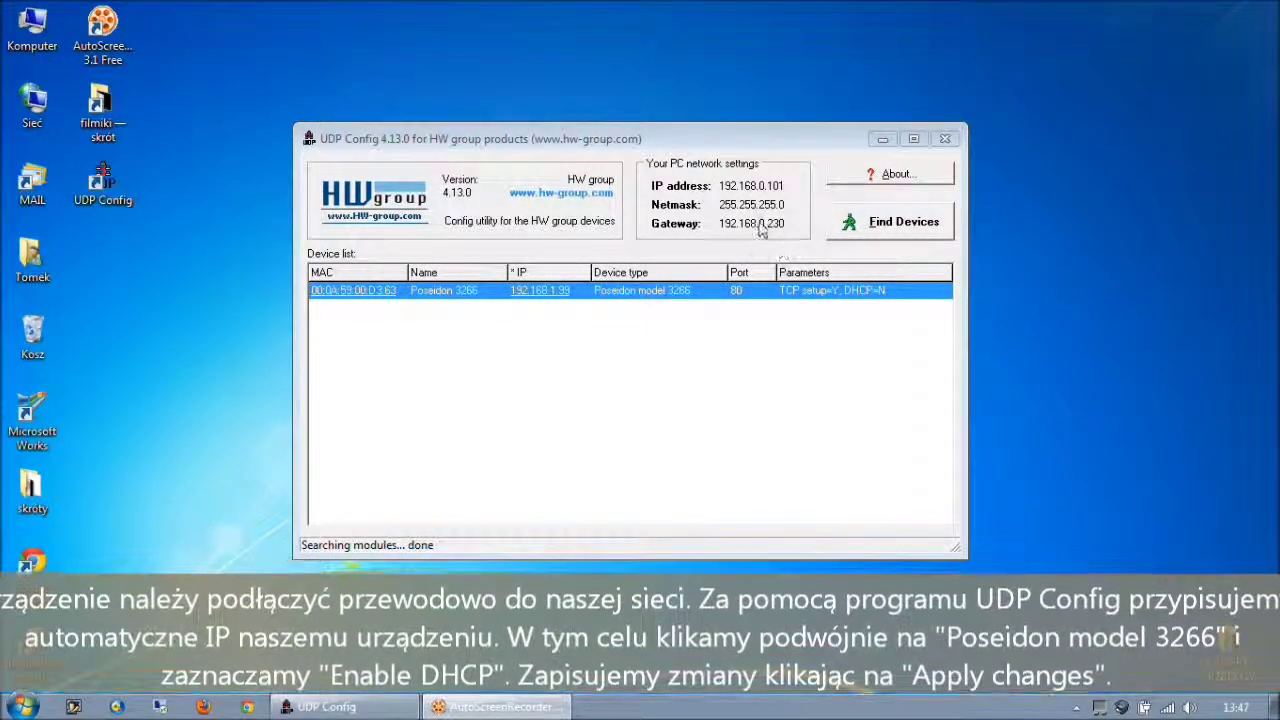
# Enable DHCP in the detail settings of the Poseidon model 3266 and apply the changes
pyautogui.rightClick(658, 290)
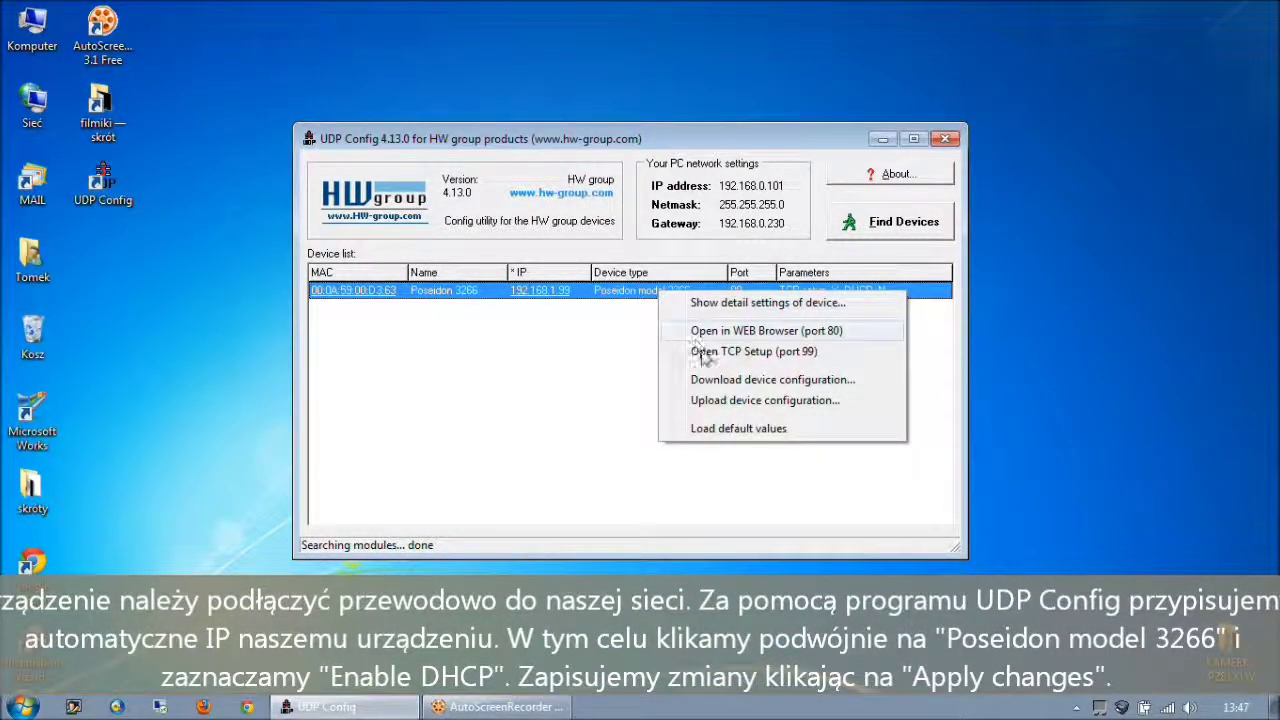
pyautogui.click(642, 302)
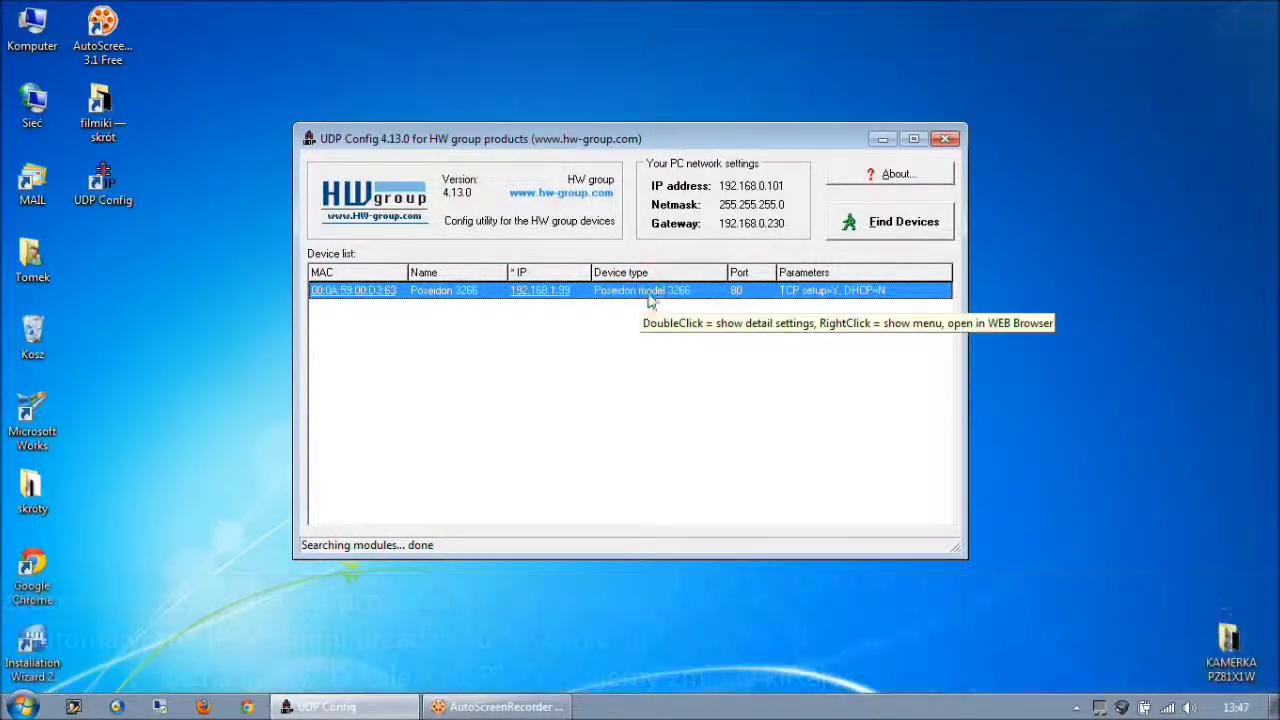
pyautogui.doubleClick(645, 298)
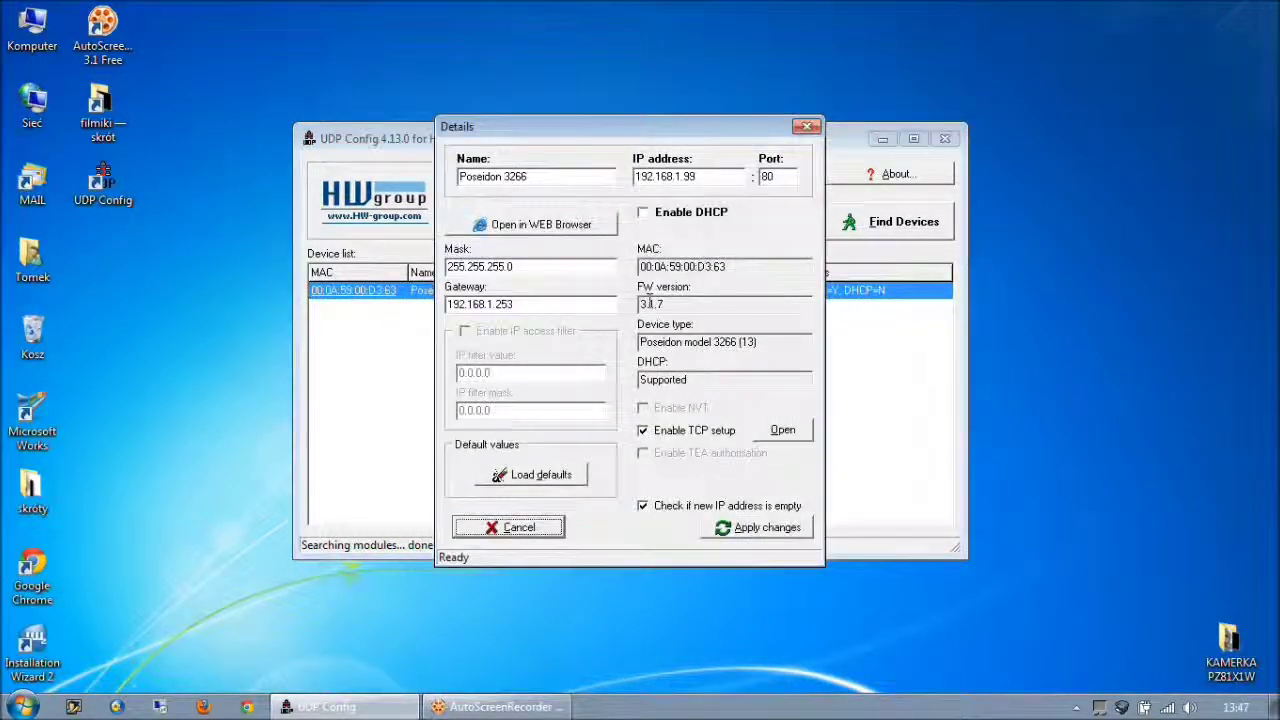
pyautogui.moveTo(684, 140); pyautogui.dragTo(482, 133)
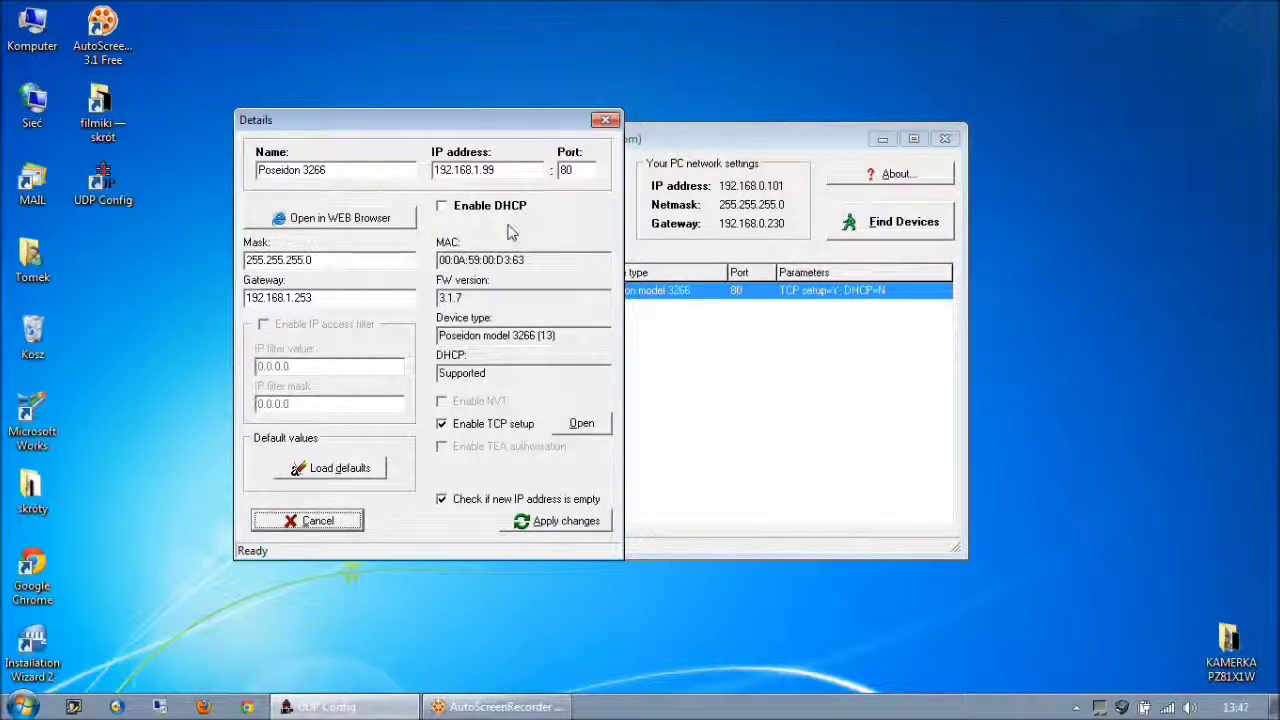
pyautogui.click(443, 208)
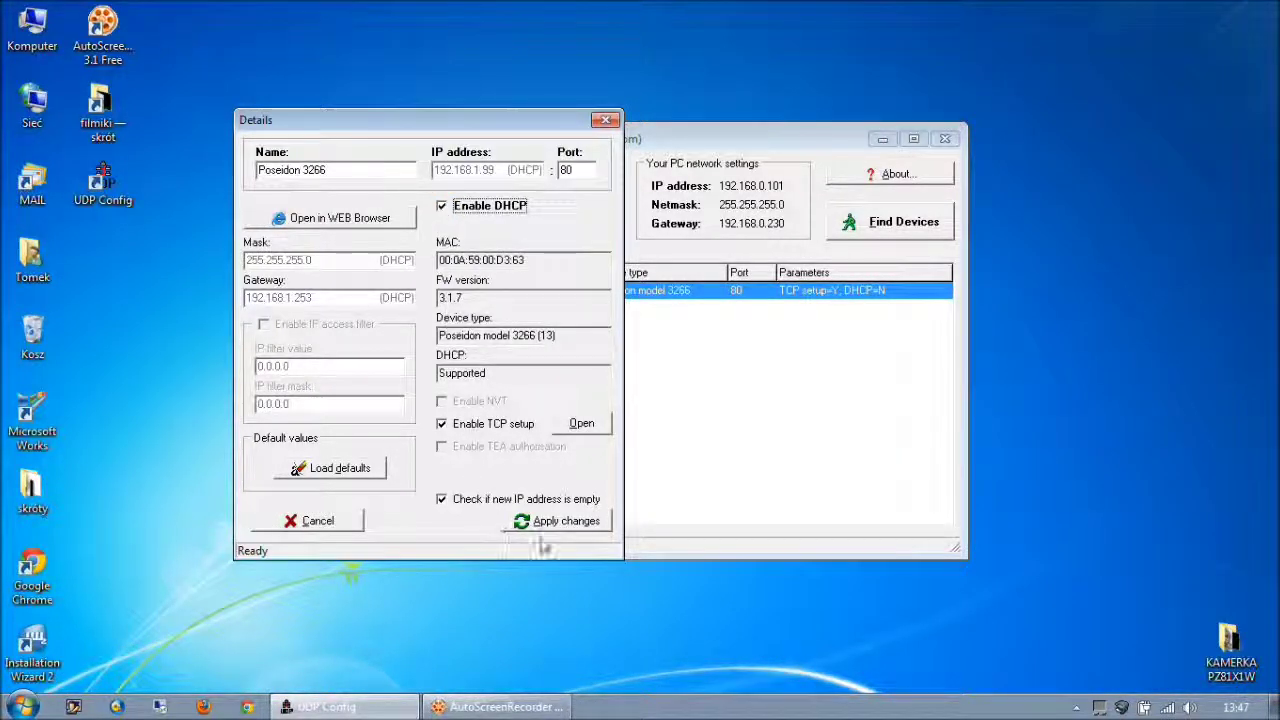
pyautogui.click(580, 524)
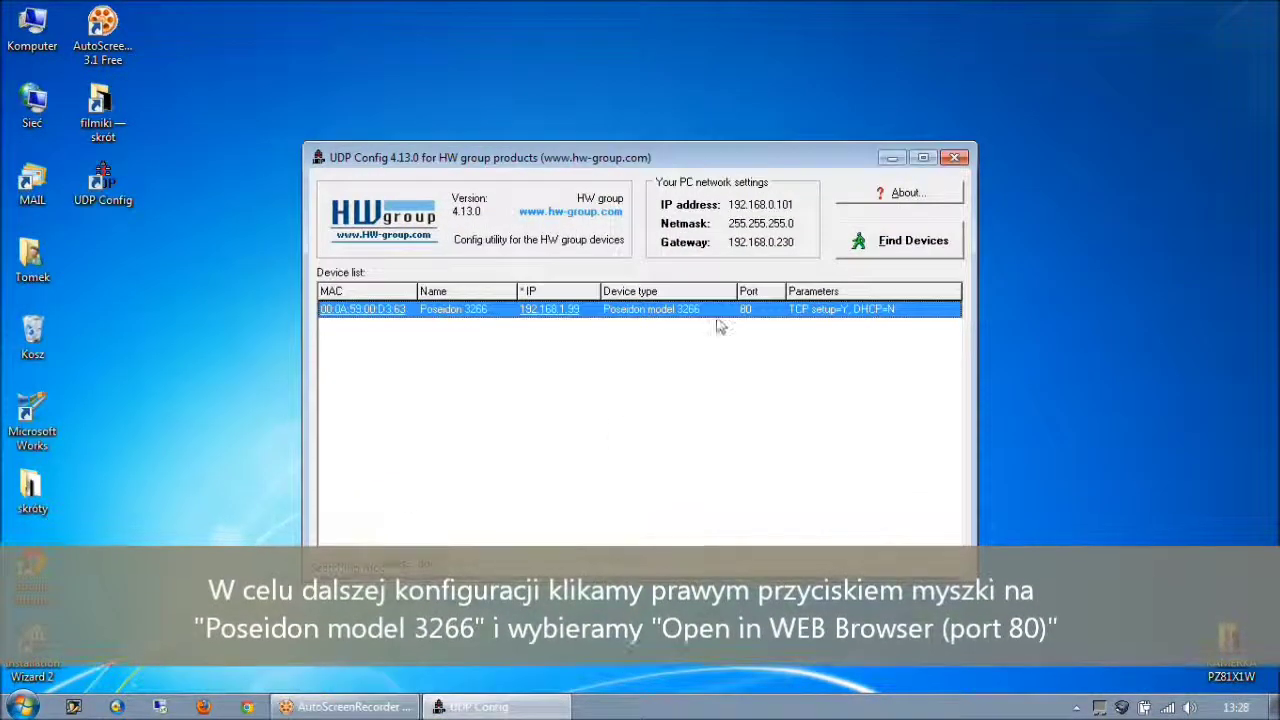
# Open the Poseidon model 3266 device in the web browser on port 80
pyautogui.rightClick(652, 313)
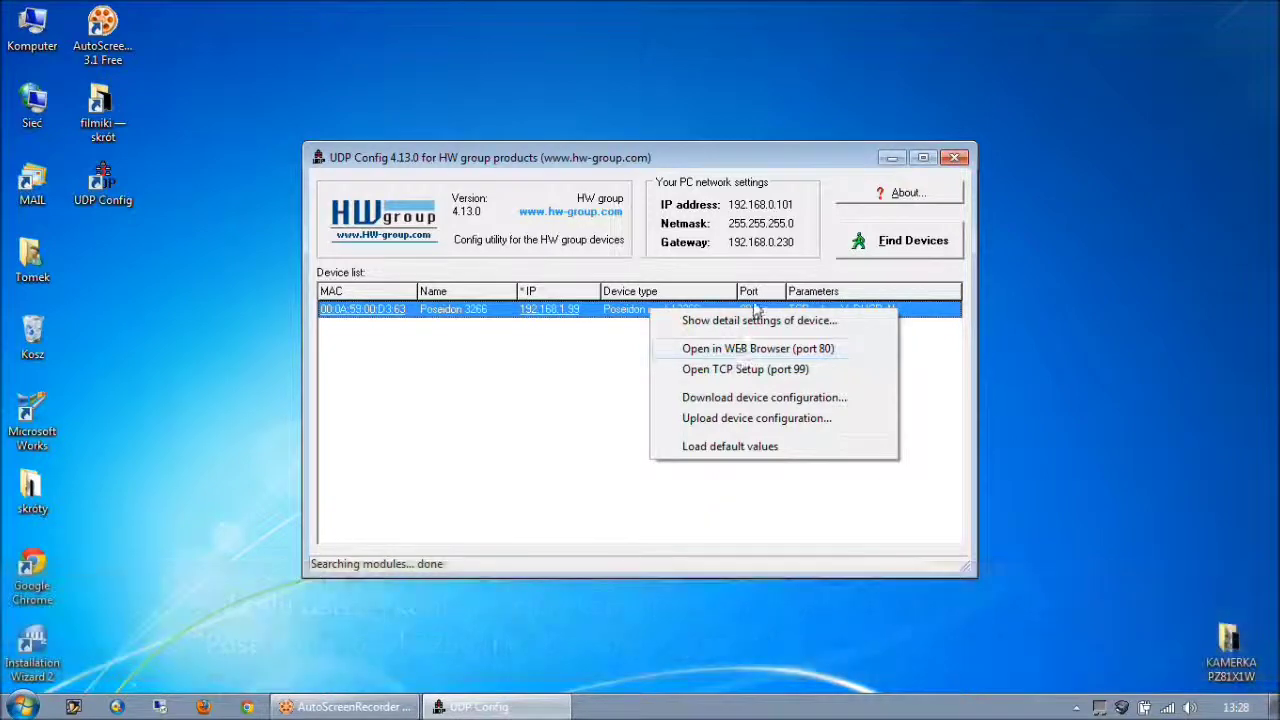
pyautogui.rightClick(621, 311)
pyautogui.click(683, 349)
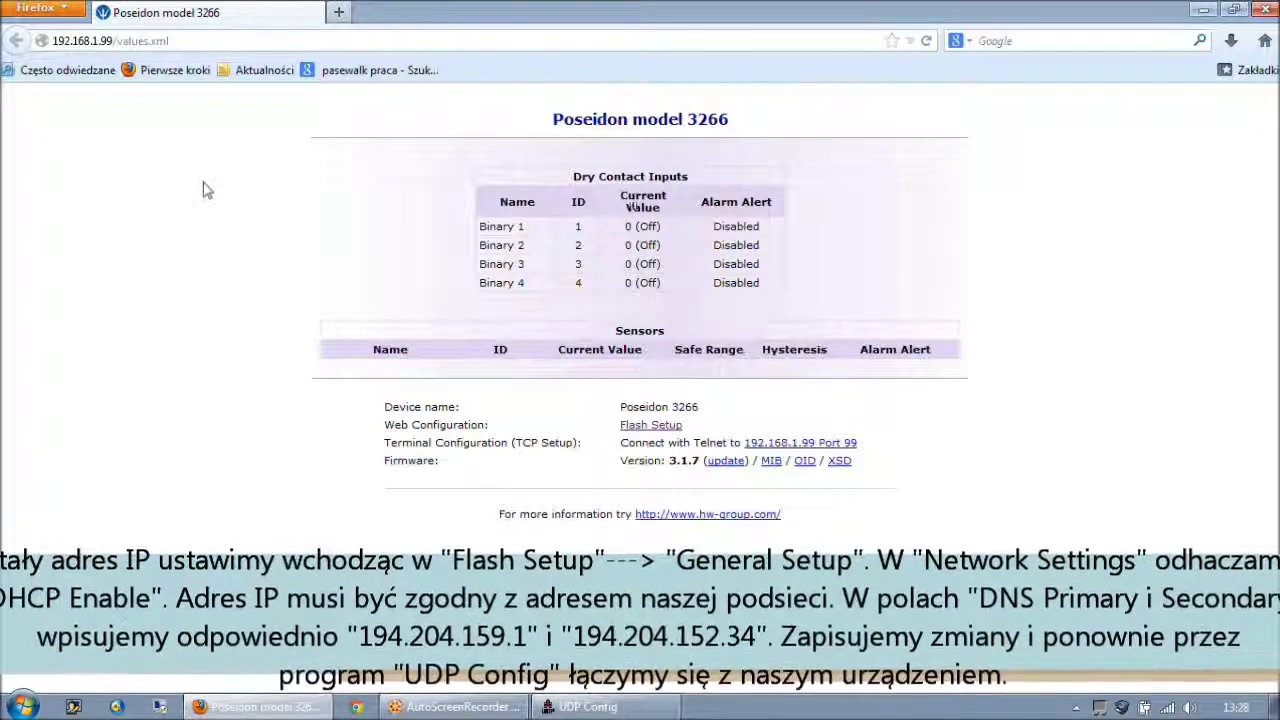
# In Flash Setup's general settings, apply device IP 192.168.0.199, gateway 192.168.0.230, primary DNS 194.204.152.34 and secondary DNS 194.204.159.1 with DHCP off, and reboot the device
pyautogui.click(652, 426)
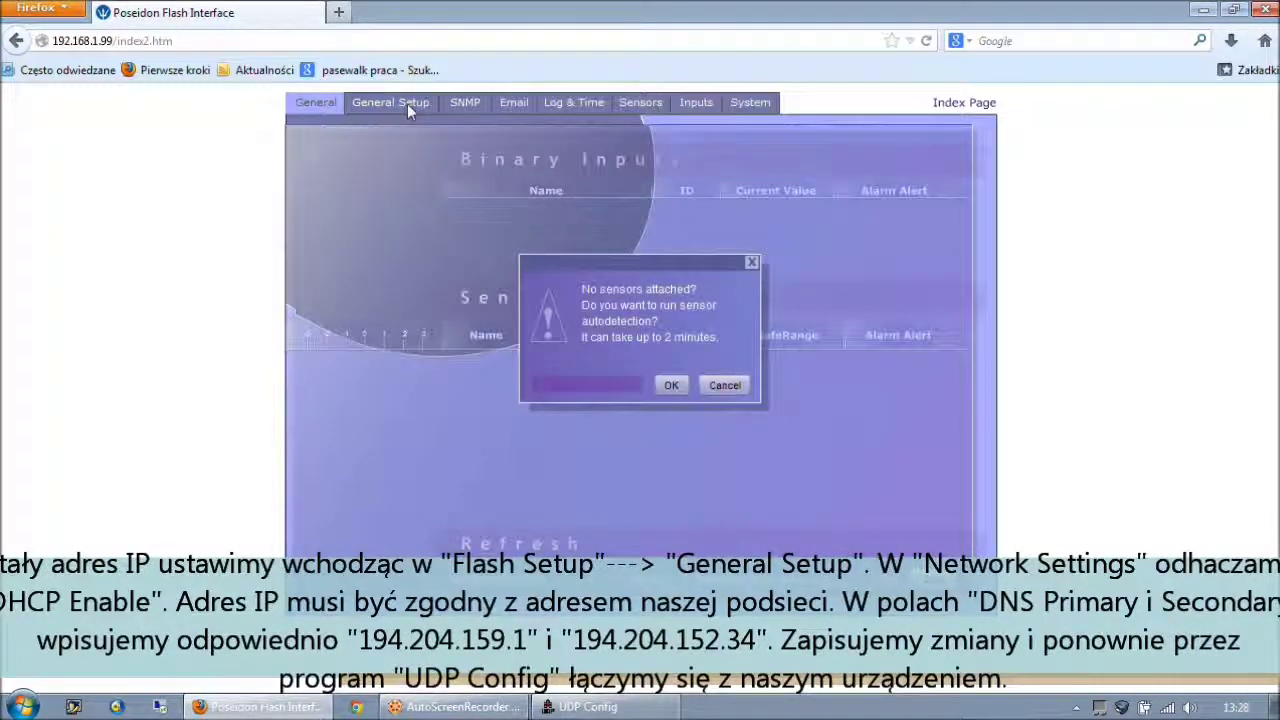
pyautogui.click(711, 388)
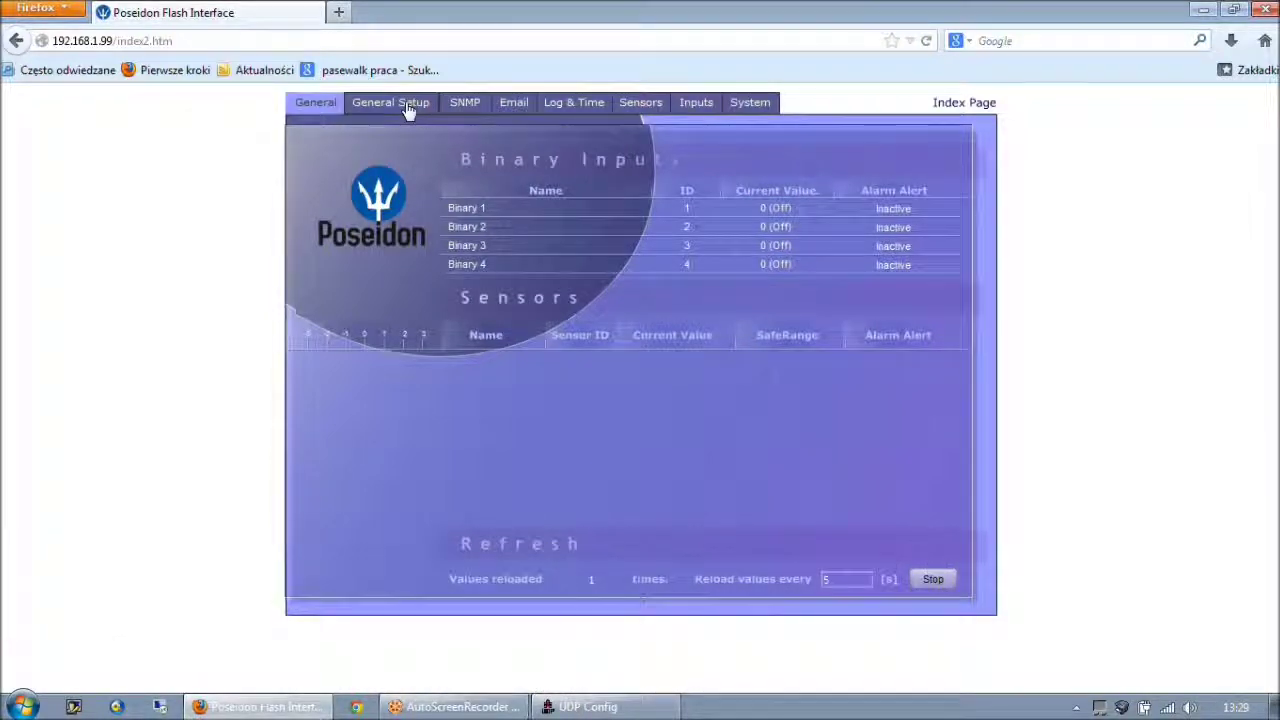
pyautogui.click(408, 110)
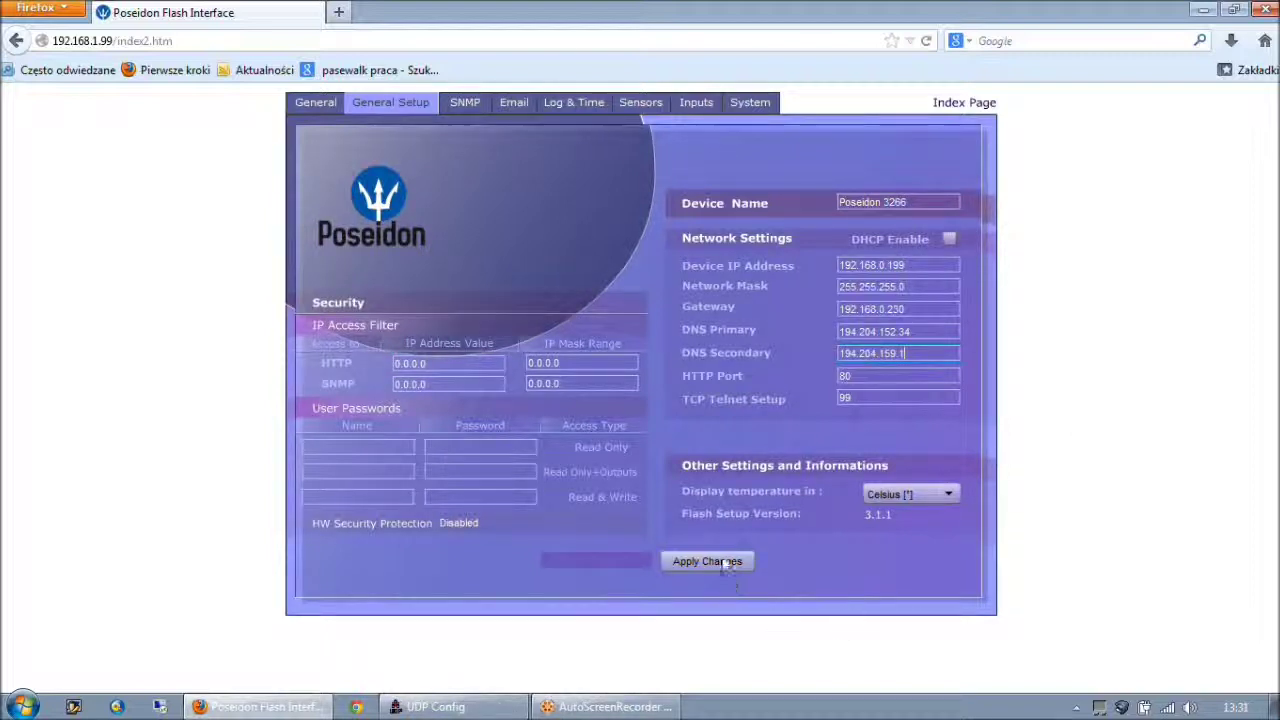
pyautogui.click(723, 563)
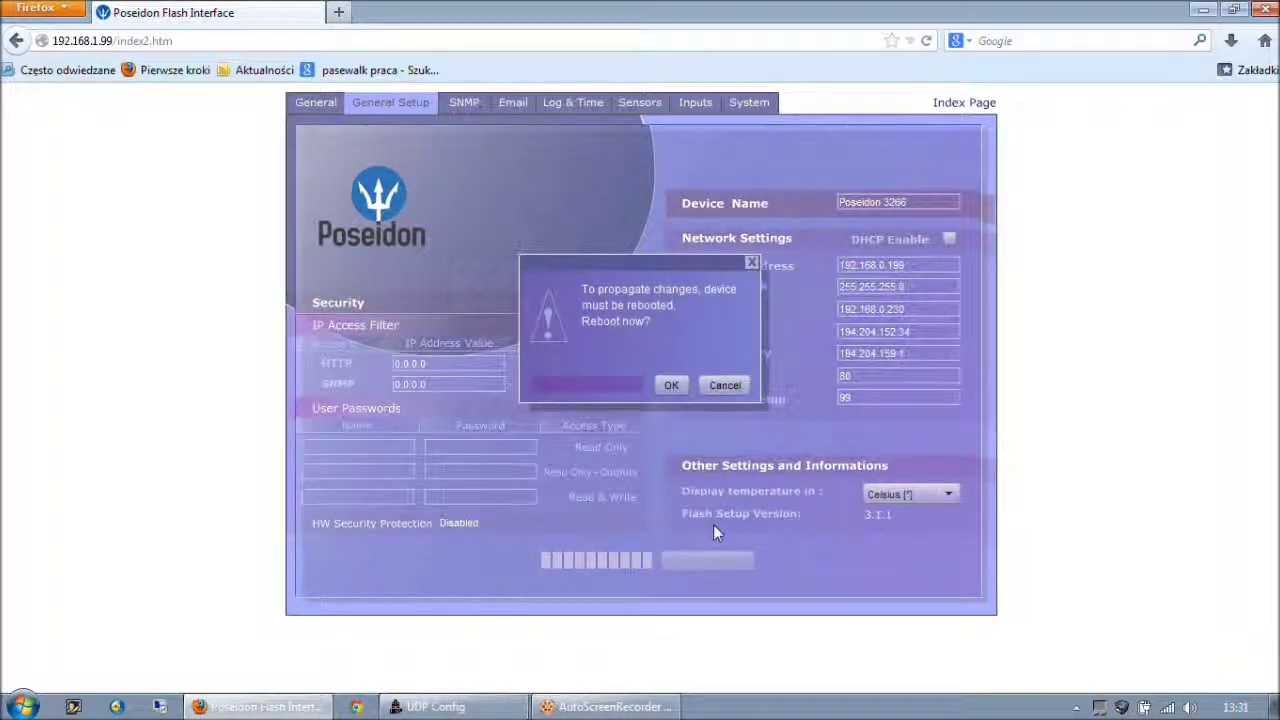
pyautogui.click(671, 385)
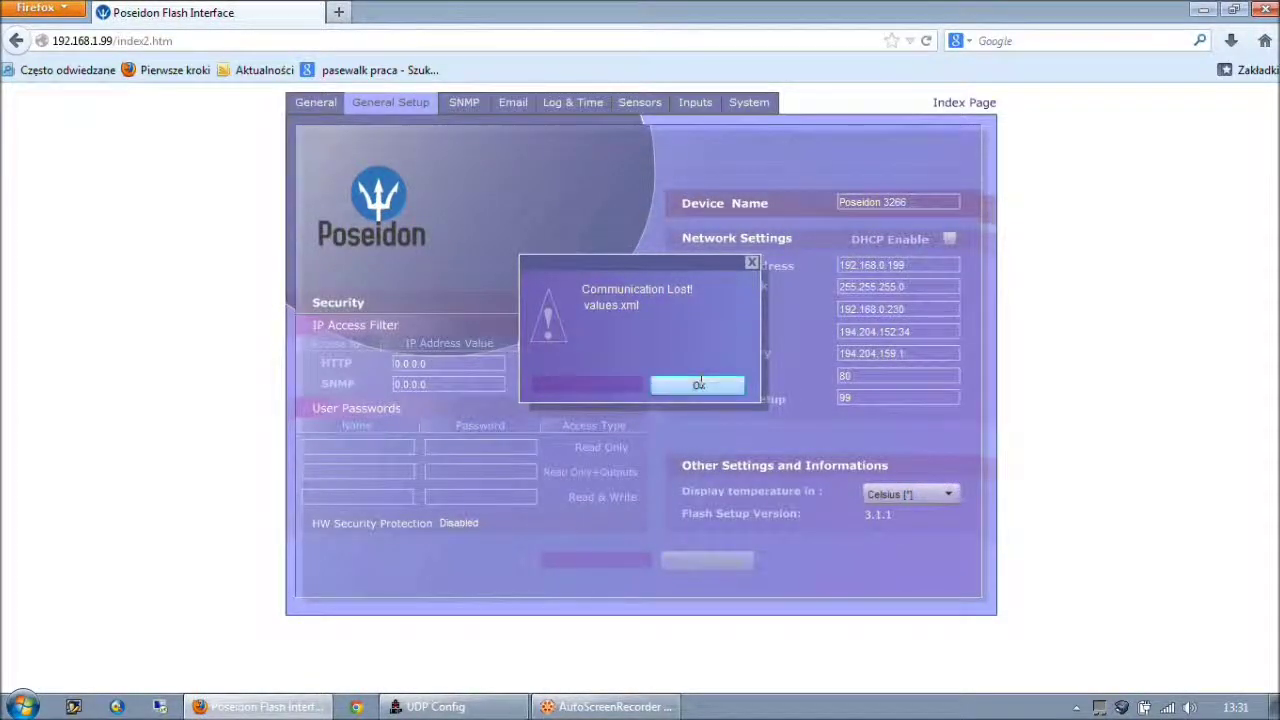
pyautogui.click(699, 382)
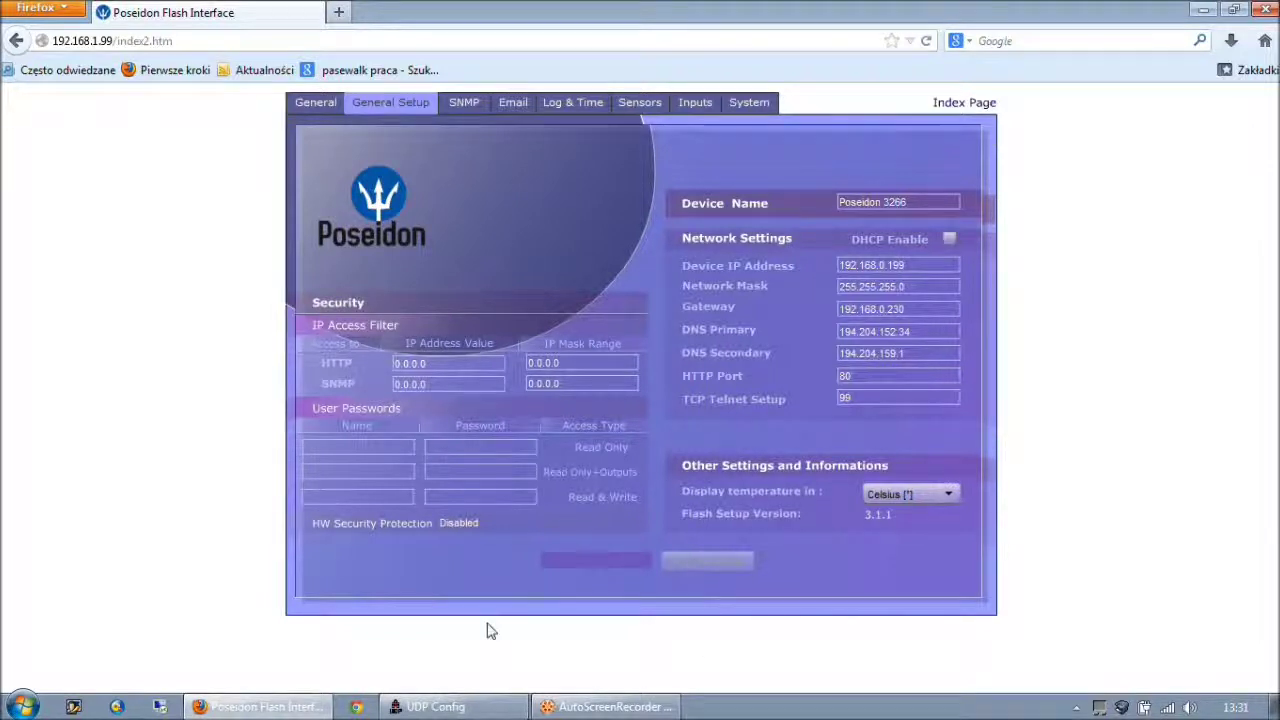
# Switch to UDP Config, search for devices again and open the Poseidon model 3266 in the web browser on port 80
pyautogui.click(456, 704)
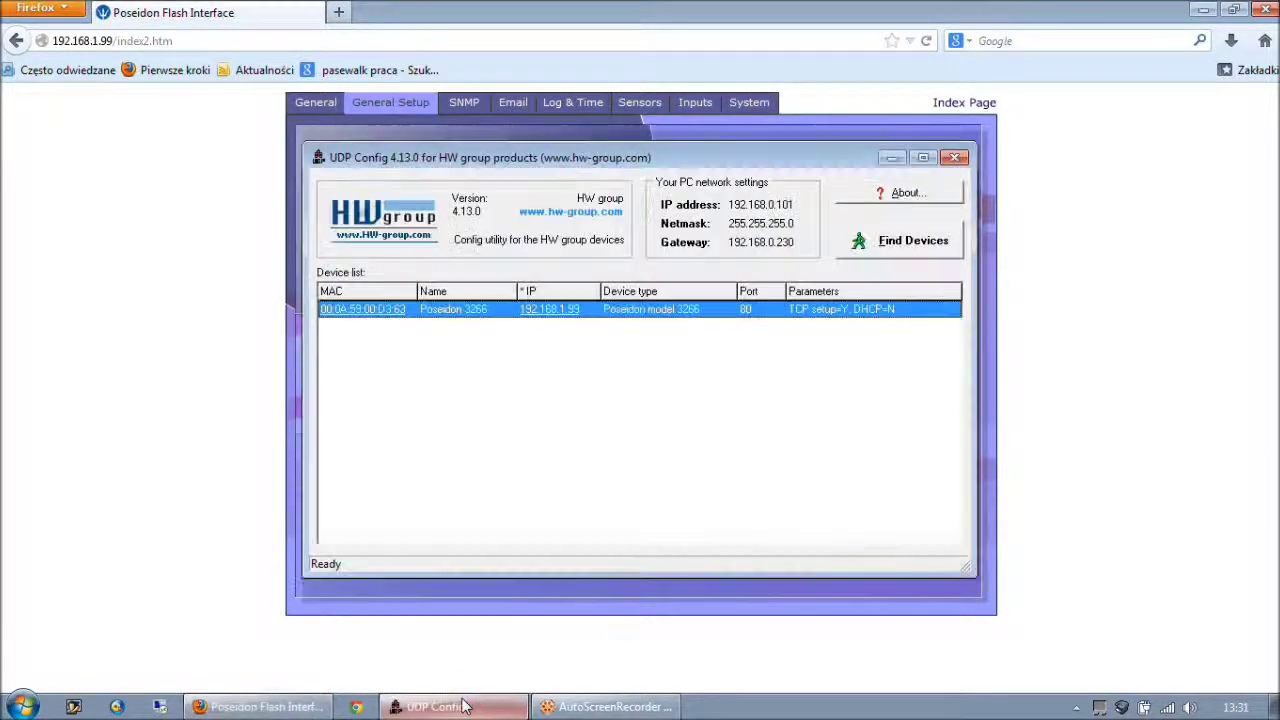
pyautogui.click(926, 247)
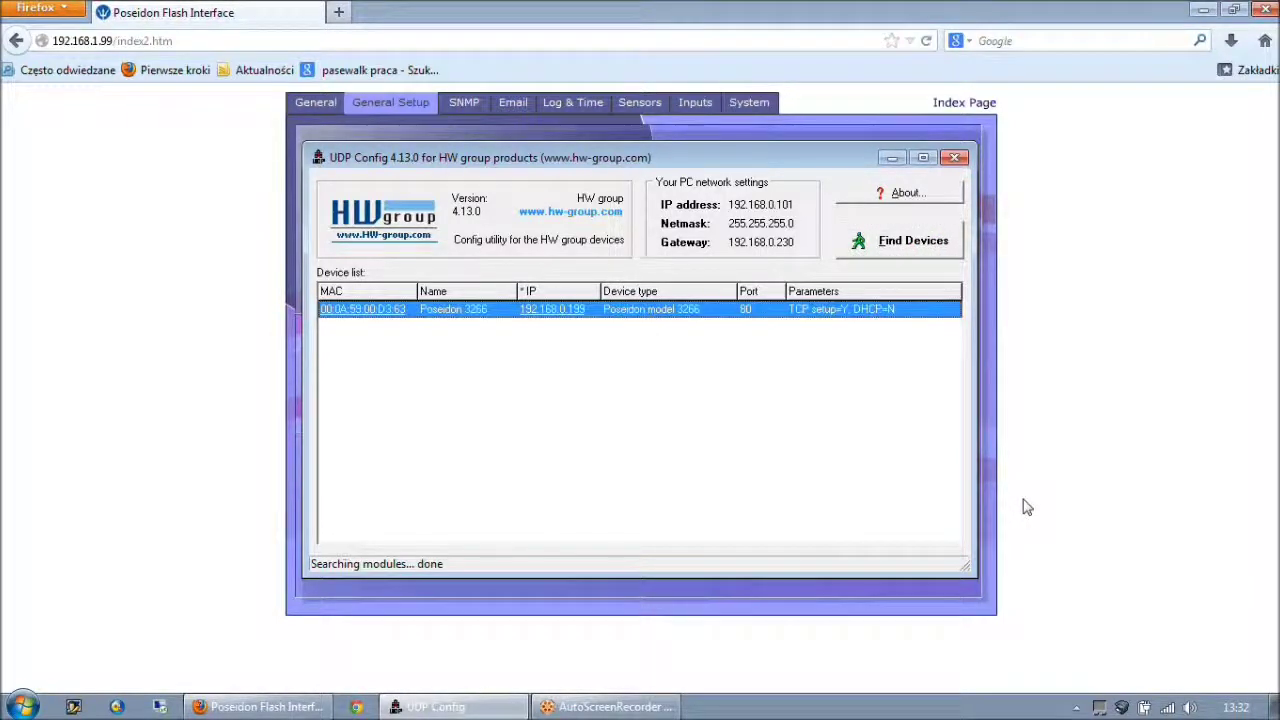
pyautogui.rightClick(645, 312)
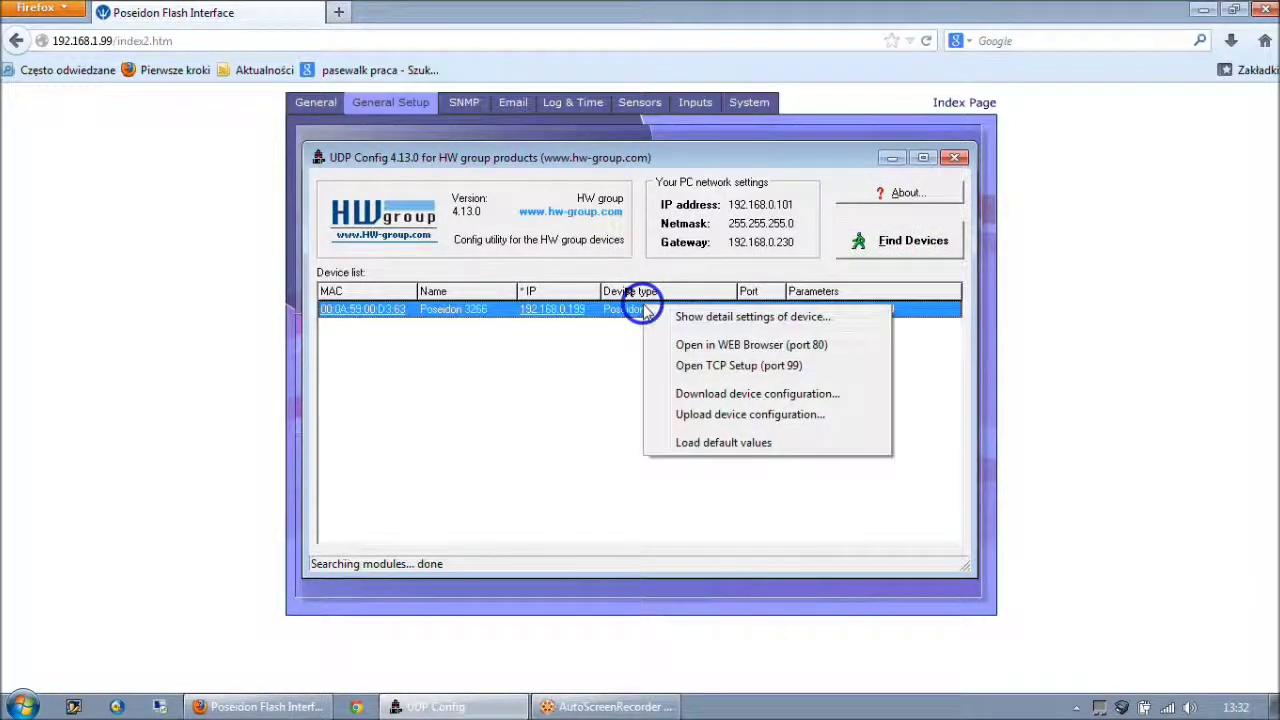
pyautogui.click(705, 345)
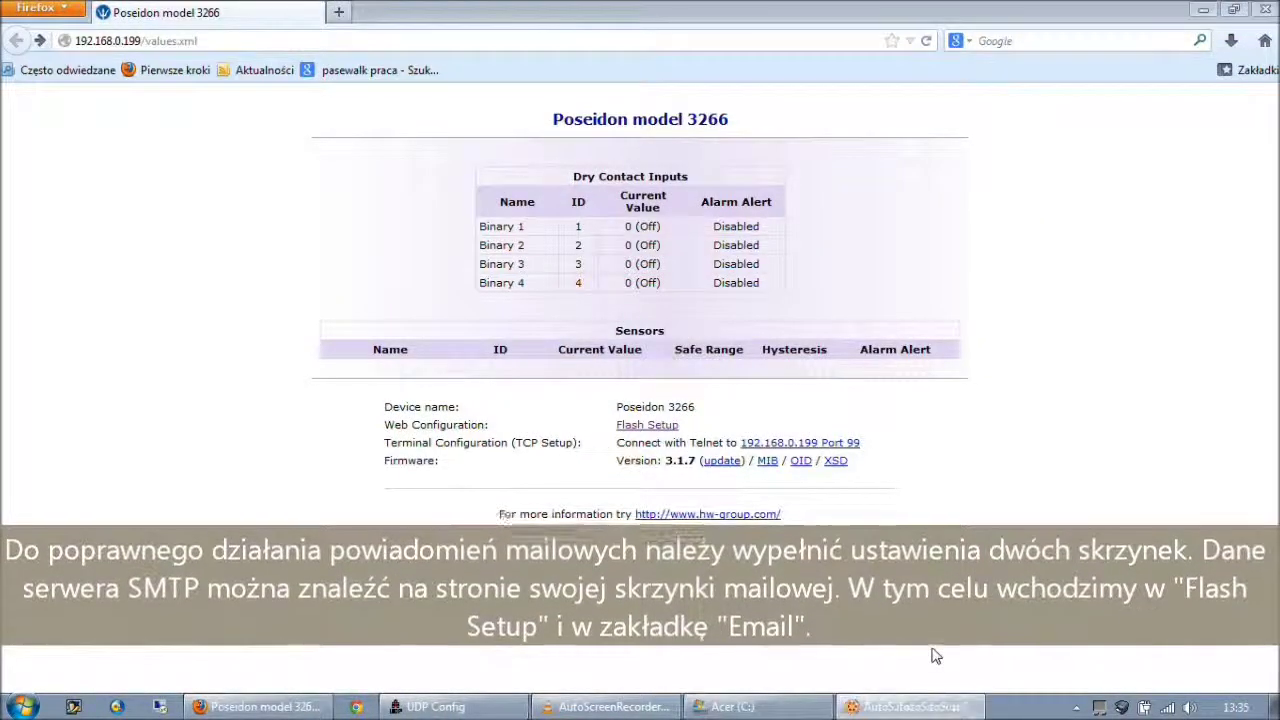
pyautogui.click(645, 427)
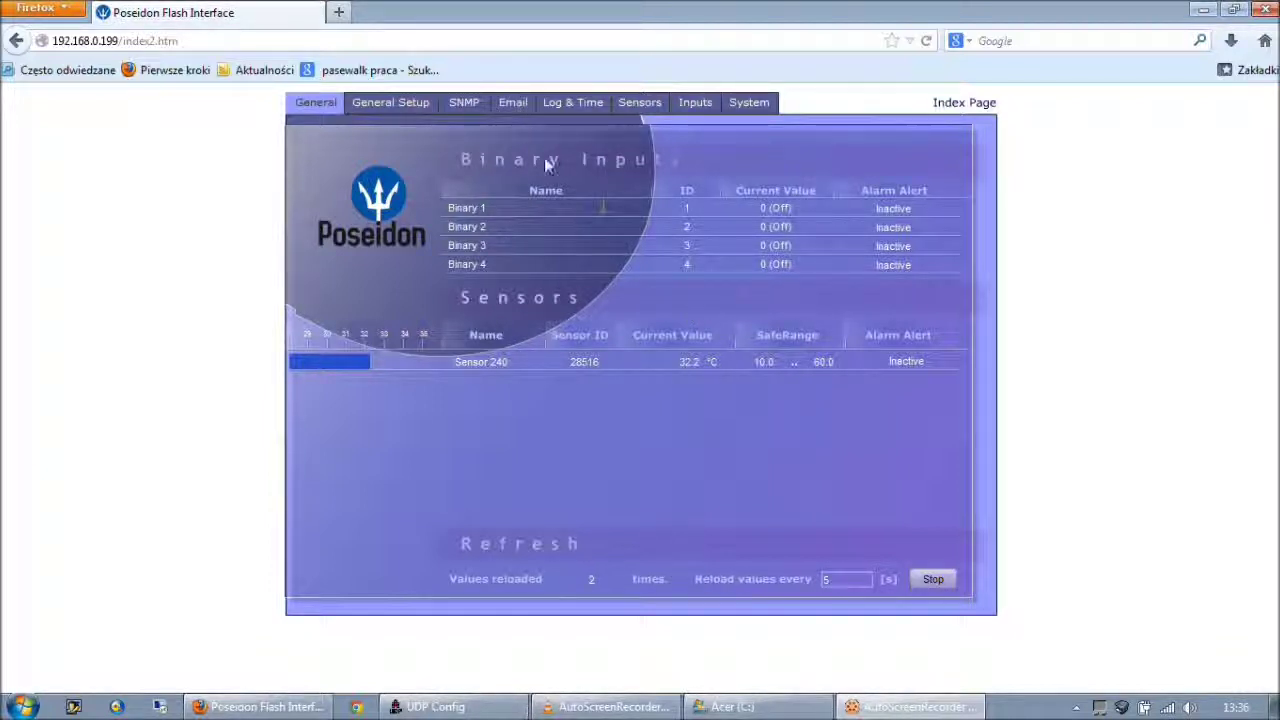
pyautogui.click(519, 106)
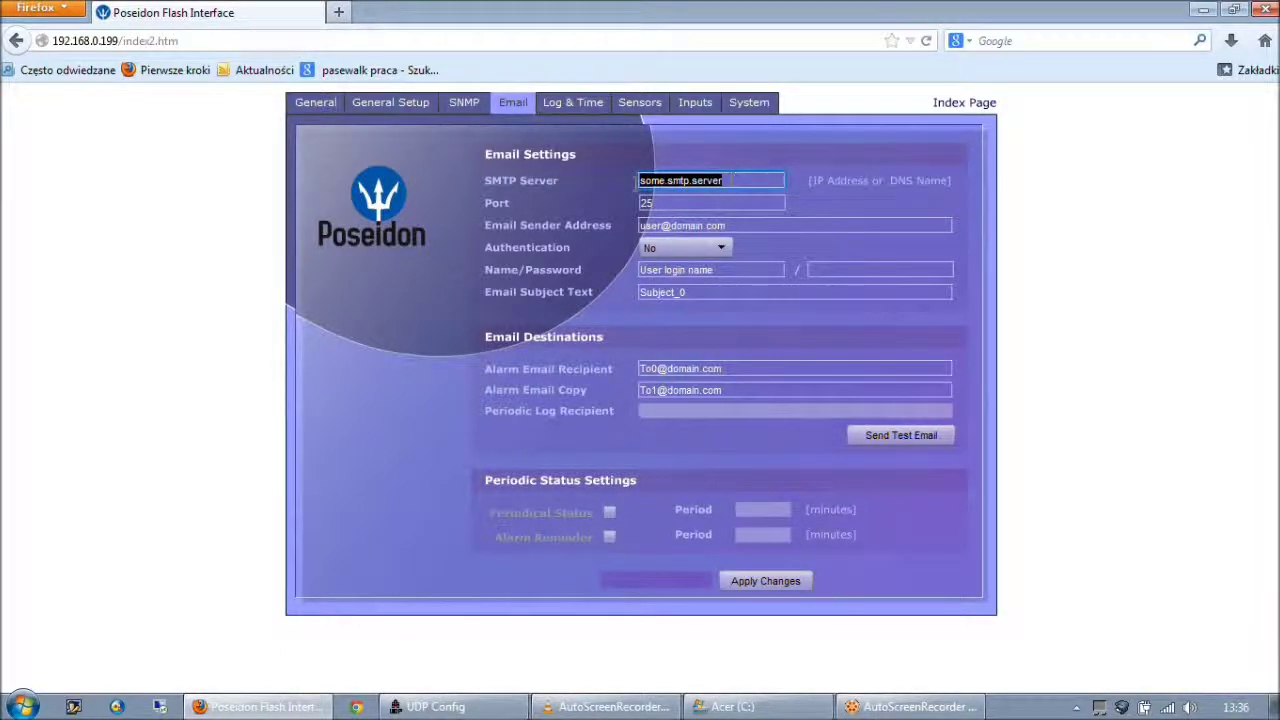
pyautogui.write('st')
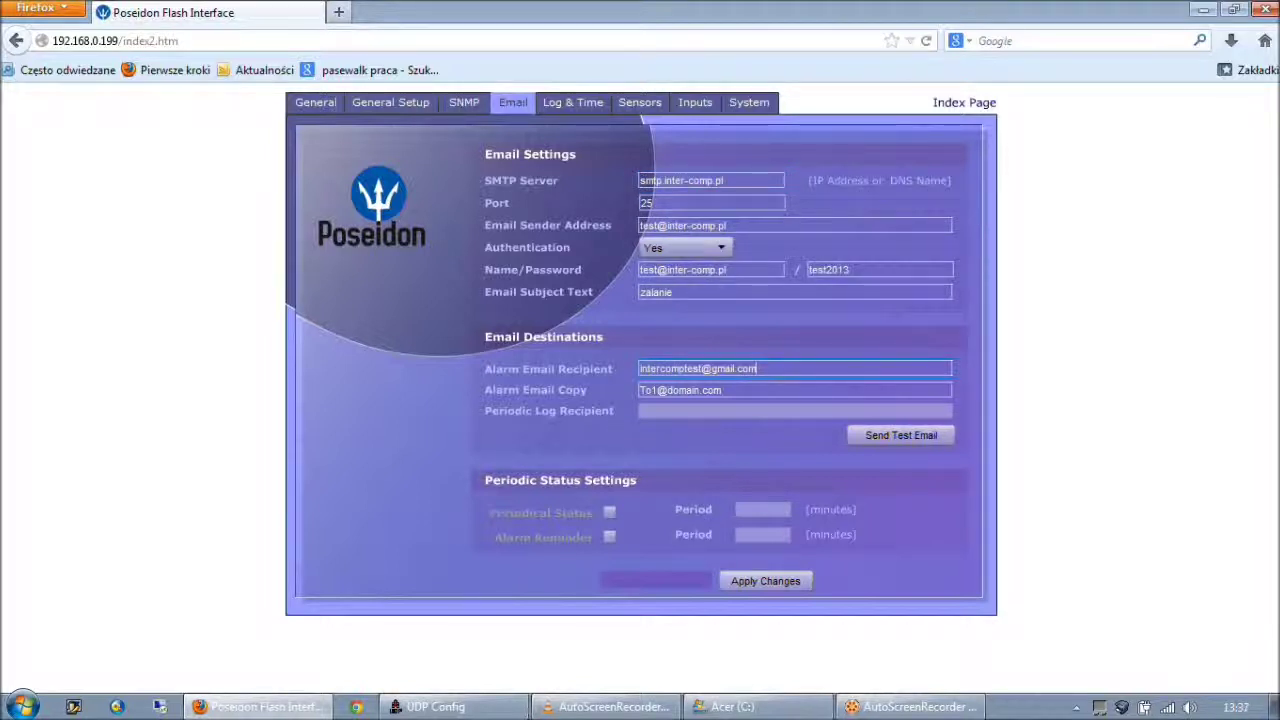
# Send a test email from the Poseidon device and dismiss the delivery report
pyautogui.click(932, 438)
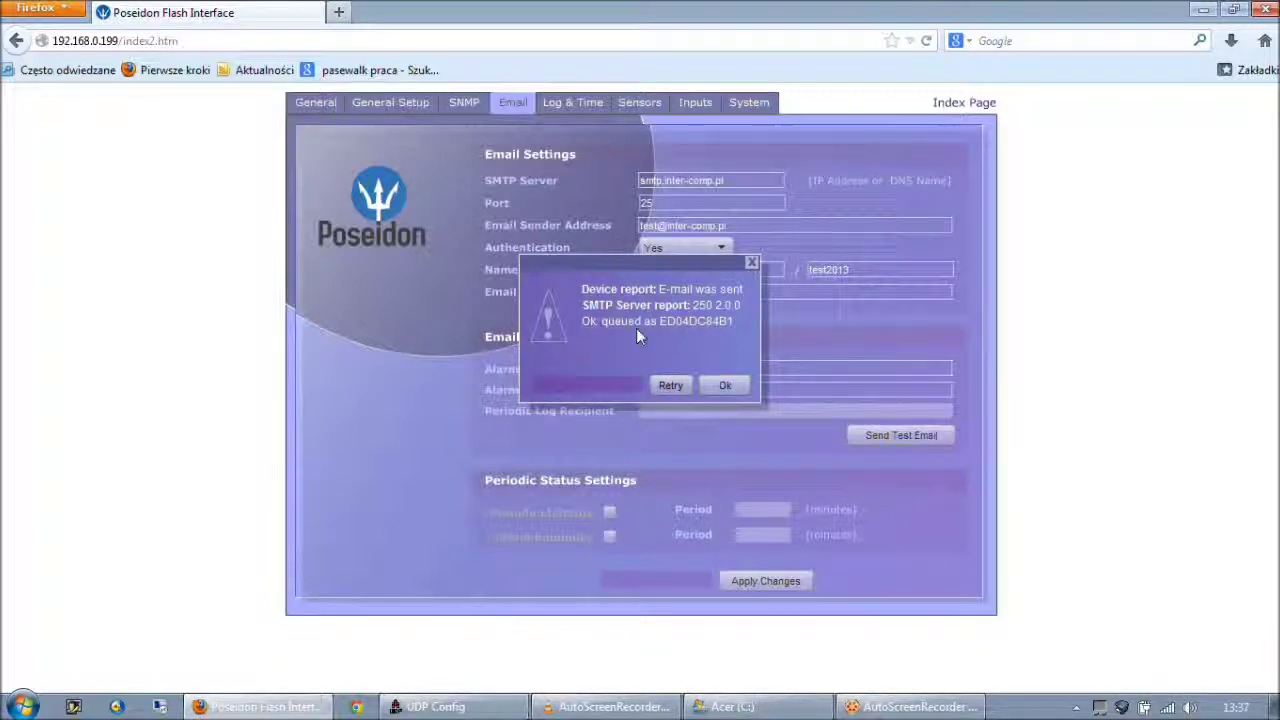
pyautogui.click(724, 388)
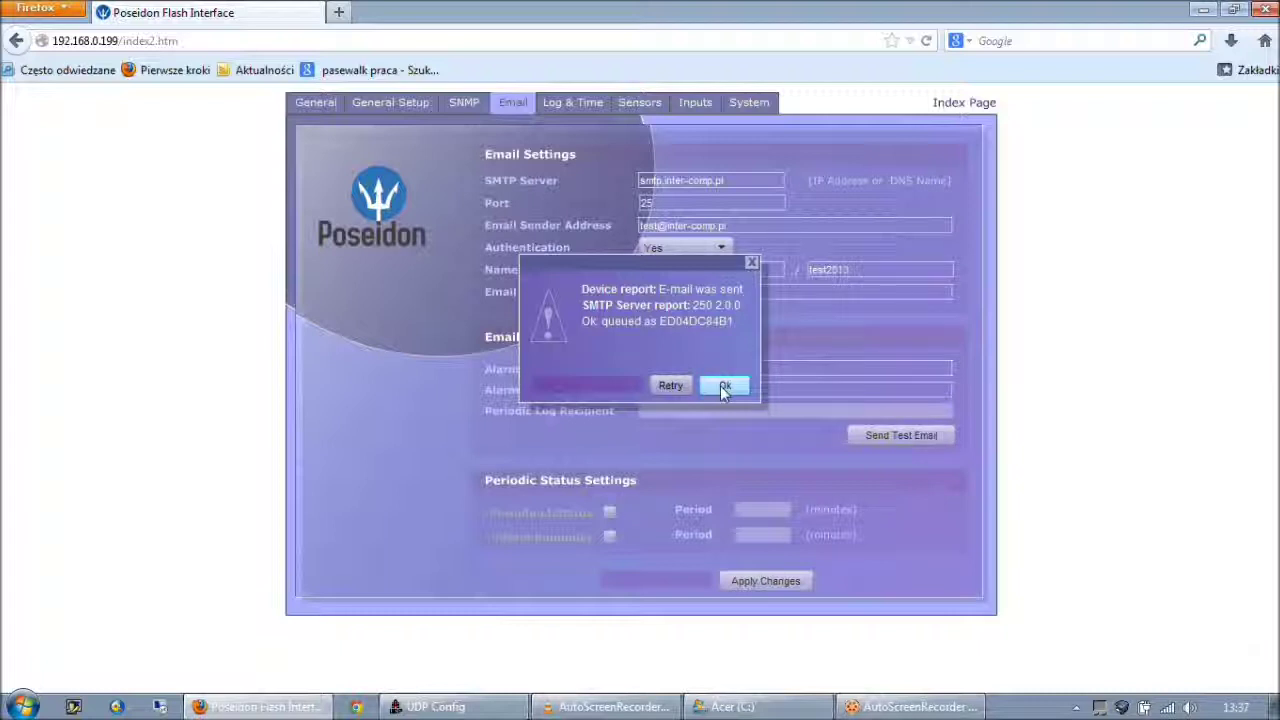
pyautogui.click(724, 388)
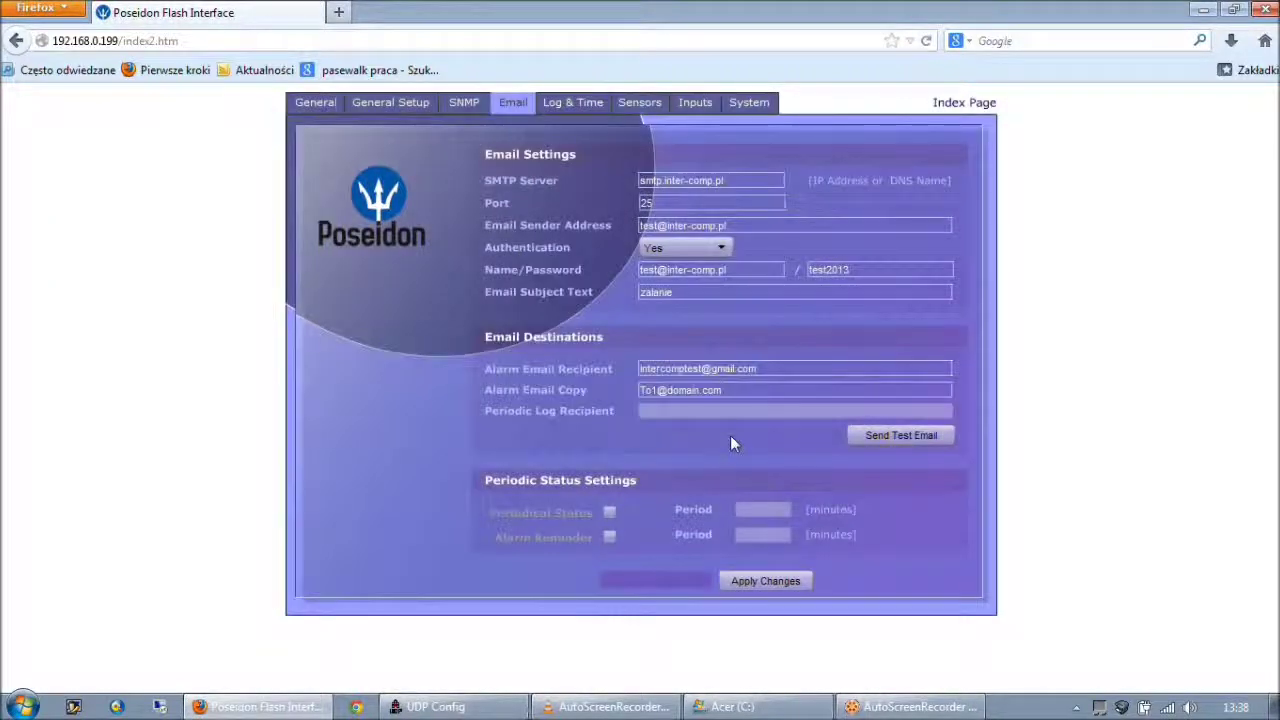
# Go to mail.google.com in a new browser tab and open the received "zalanie Test" message
pyautogui.click(338, 12)
pyautogui.write('mail.google.com/')
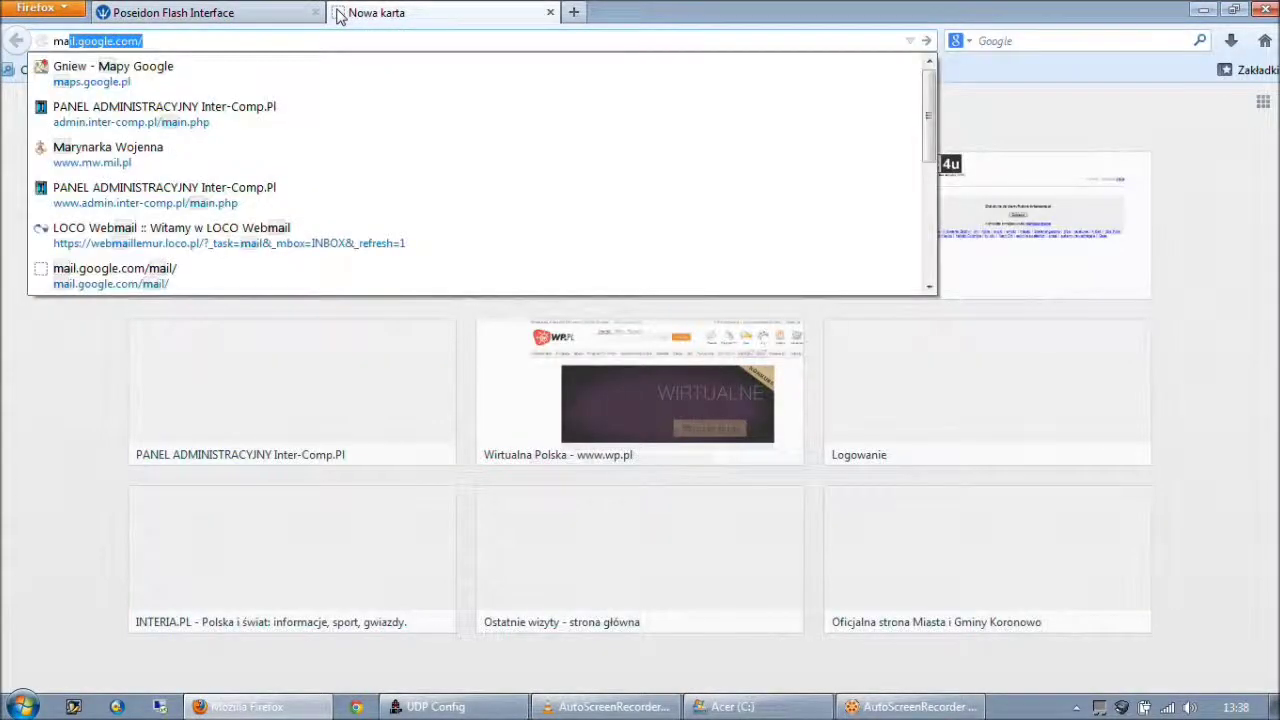
pyautogui.press('Return')
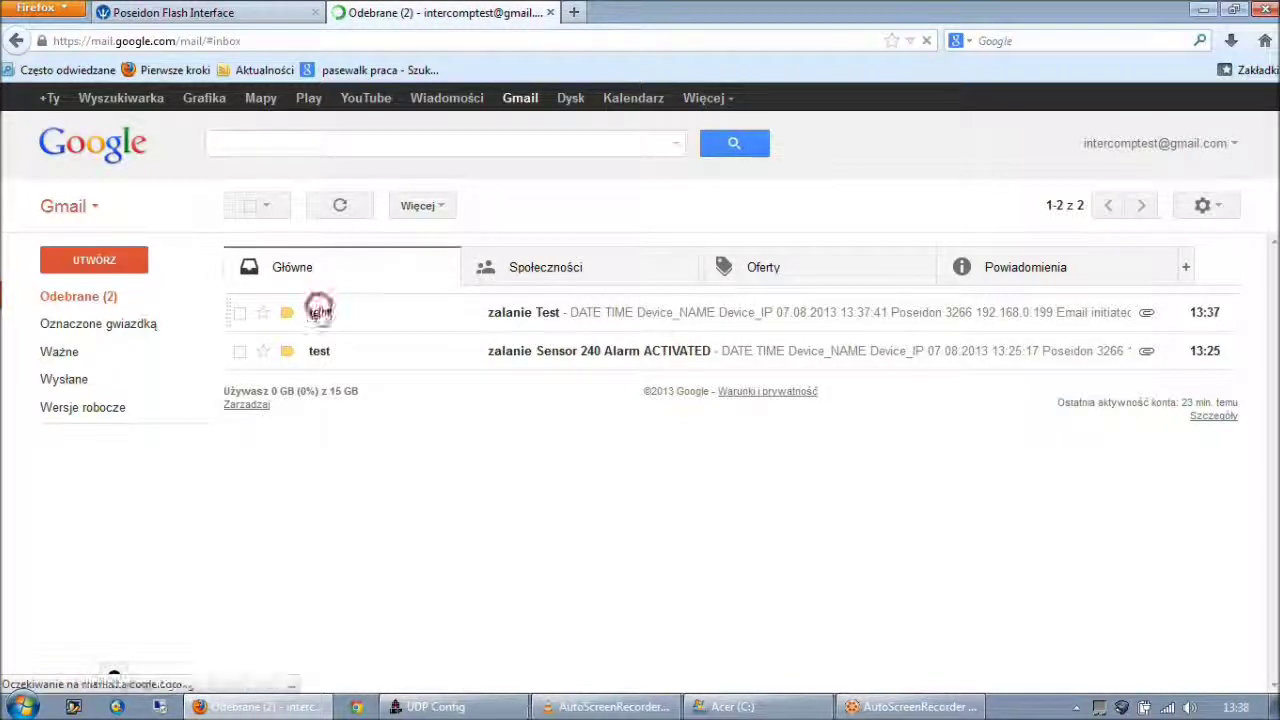
pyautogui.click(396, 318)
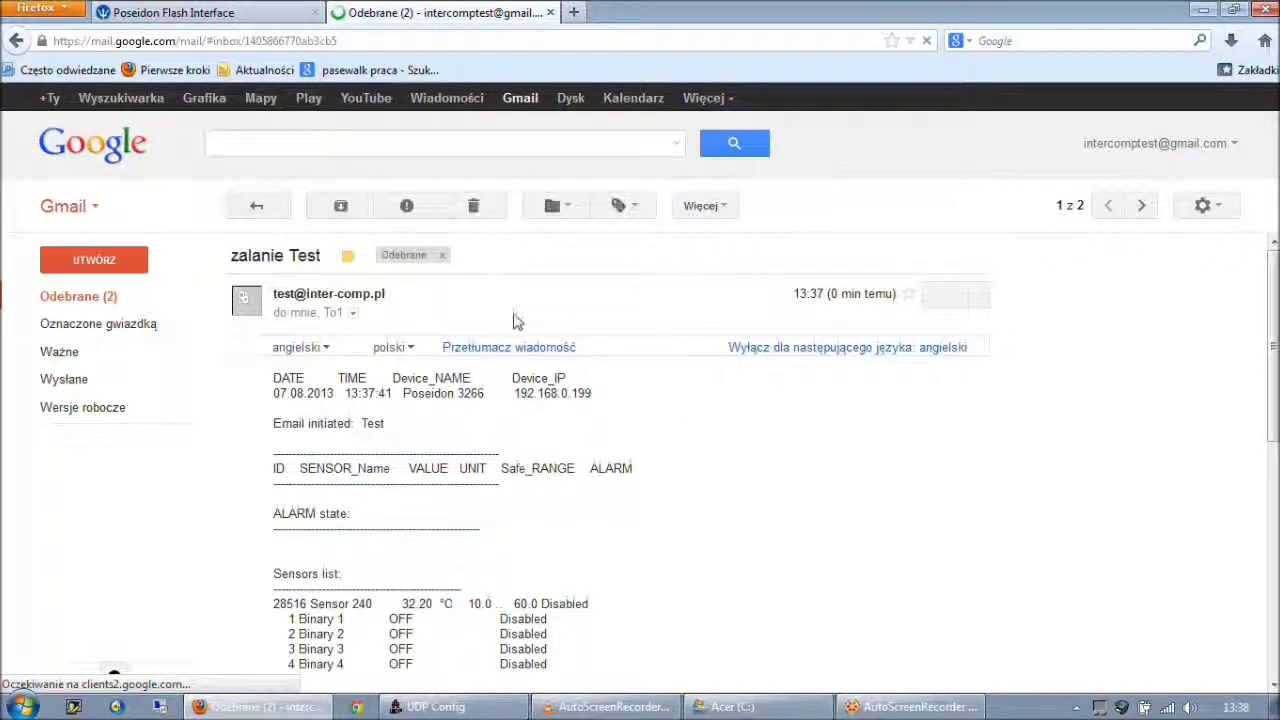
# Read through the "zalanie Test" message and return to the Poseidon Flash Interface page
pyautogui.scroll(-1, 586, 434)
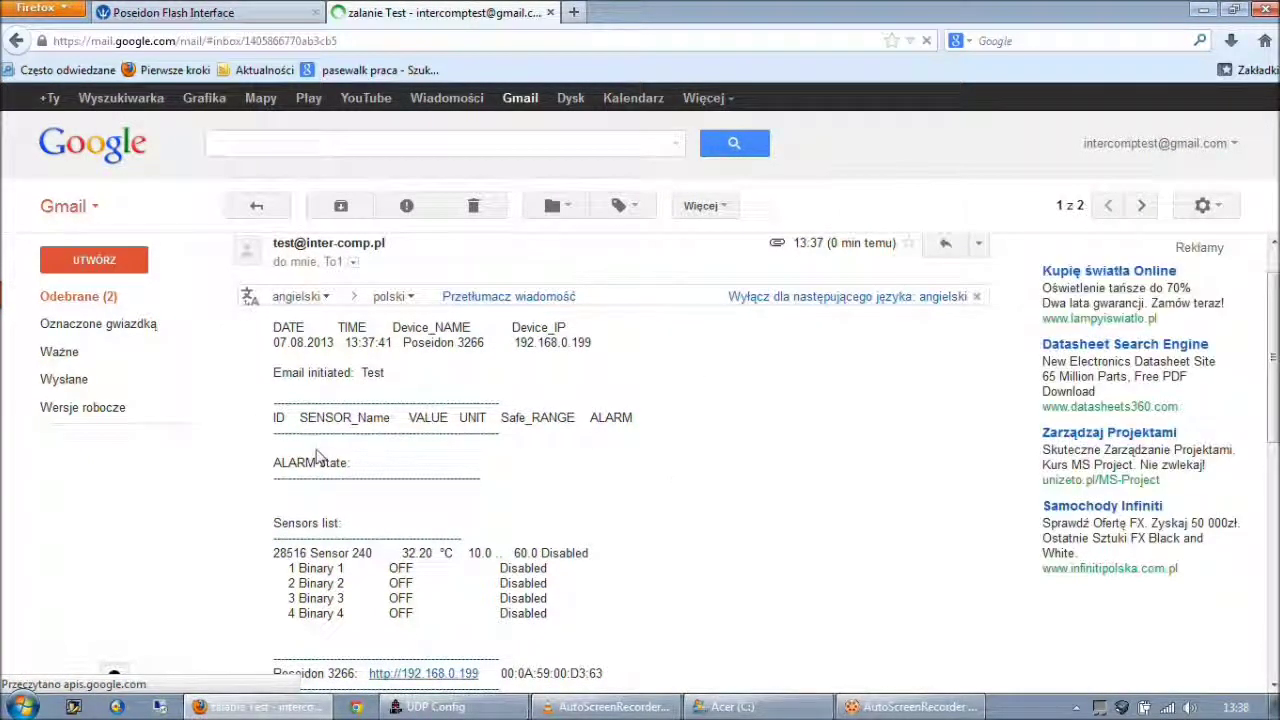
pyautogui.click(247, 16)
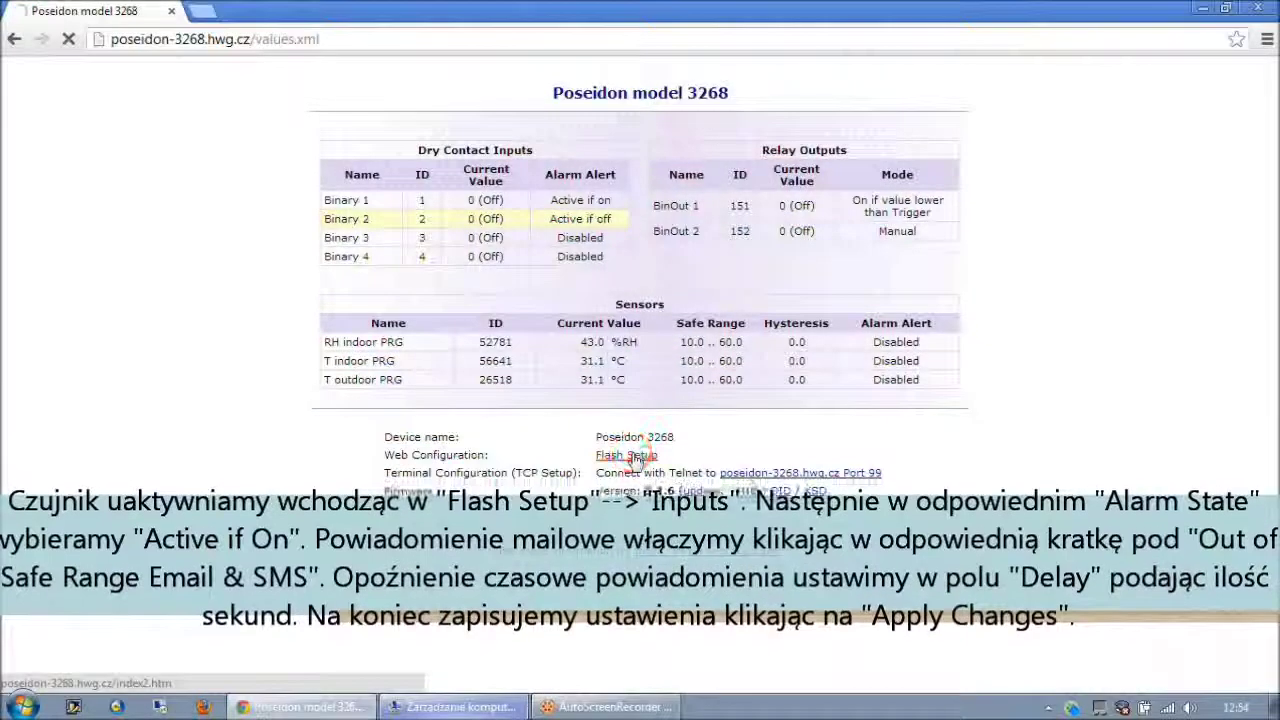
# Open Flash Setup for the Poseidon 3268, dismiss the security protection notice and open the dry contact input settings
pyautogui.click(627, 455)
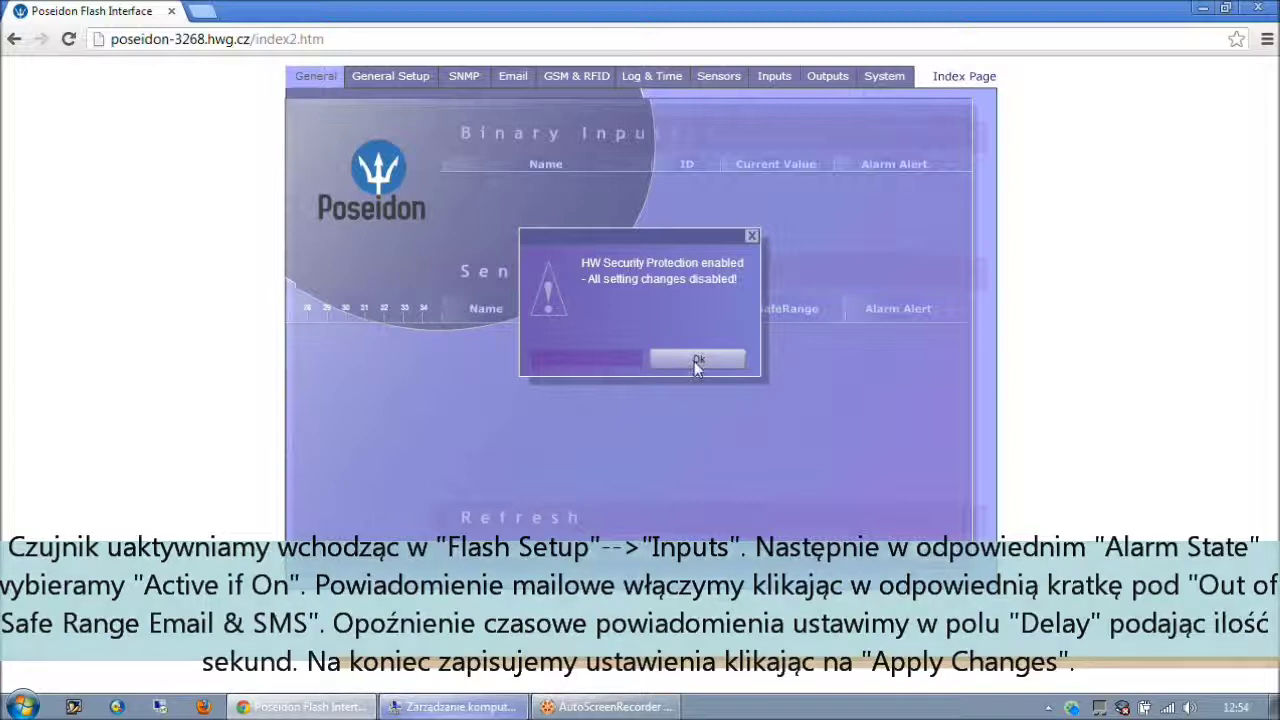
pyautogui.click(696, 359)
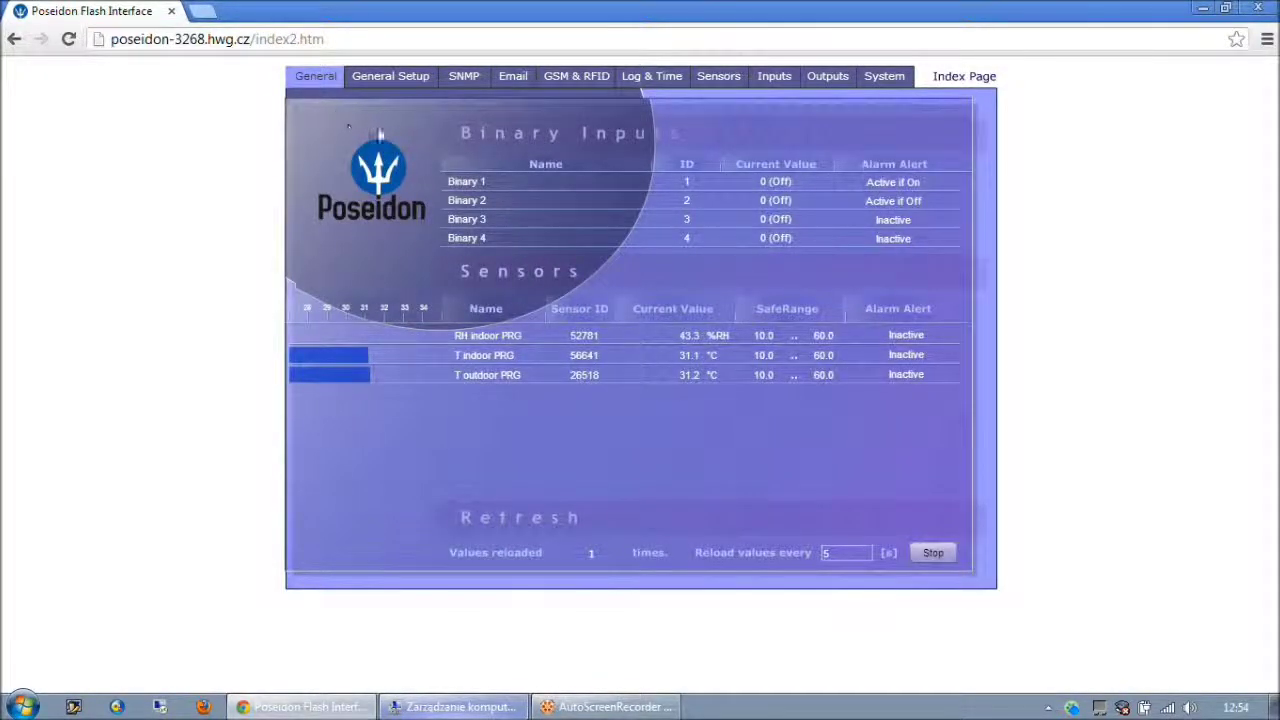
pyautogui.click(775, 77)
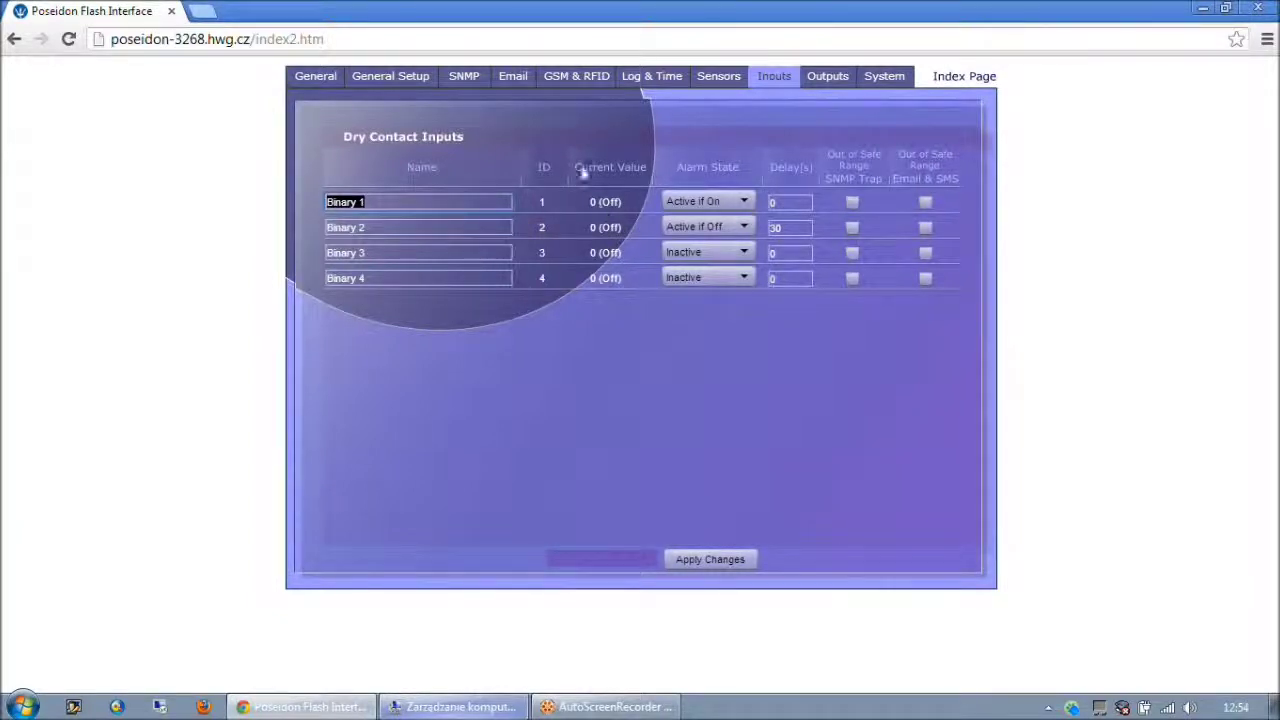
# Set the alarm state of Binary 2 to Inactive and of Binary 1 to Active if On
pyautogui.click(745, 227)
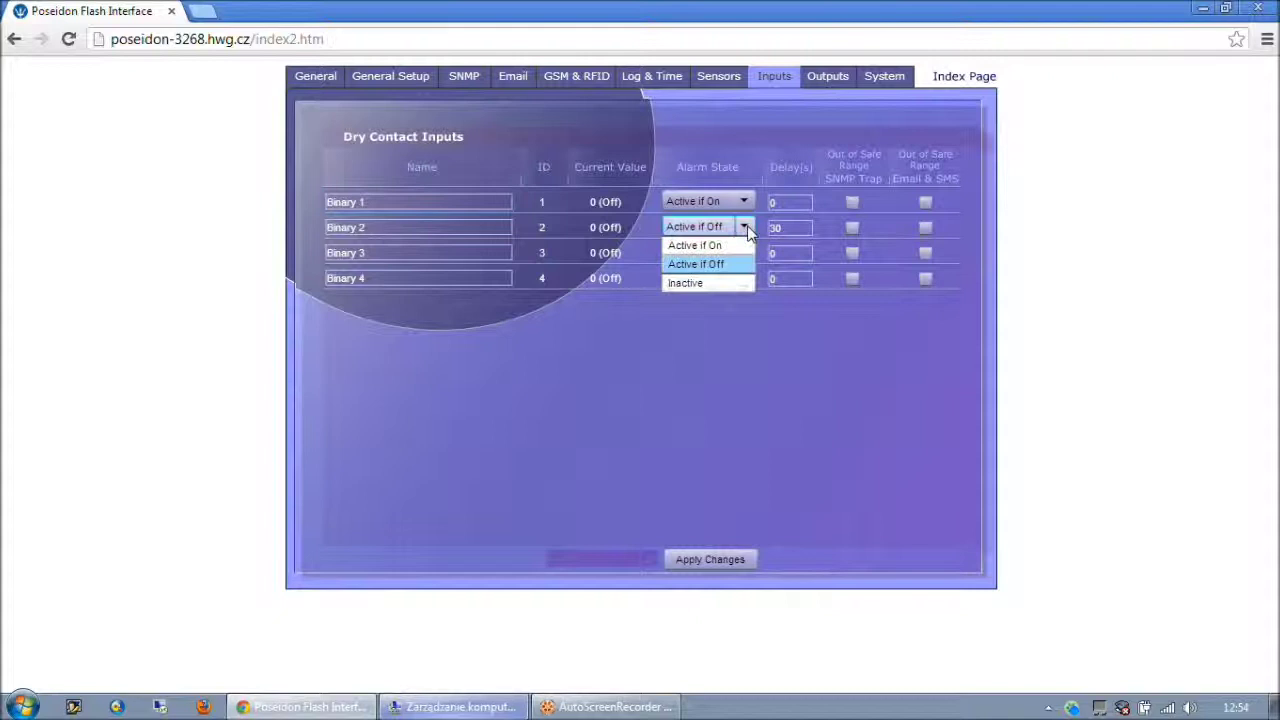
pyautogui.click(693, 283)
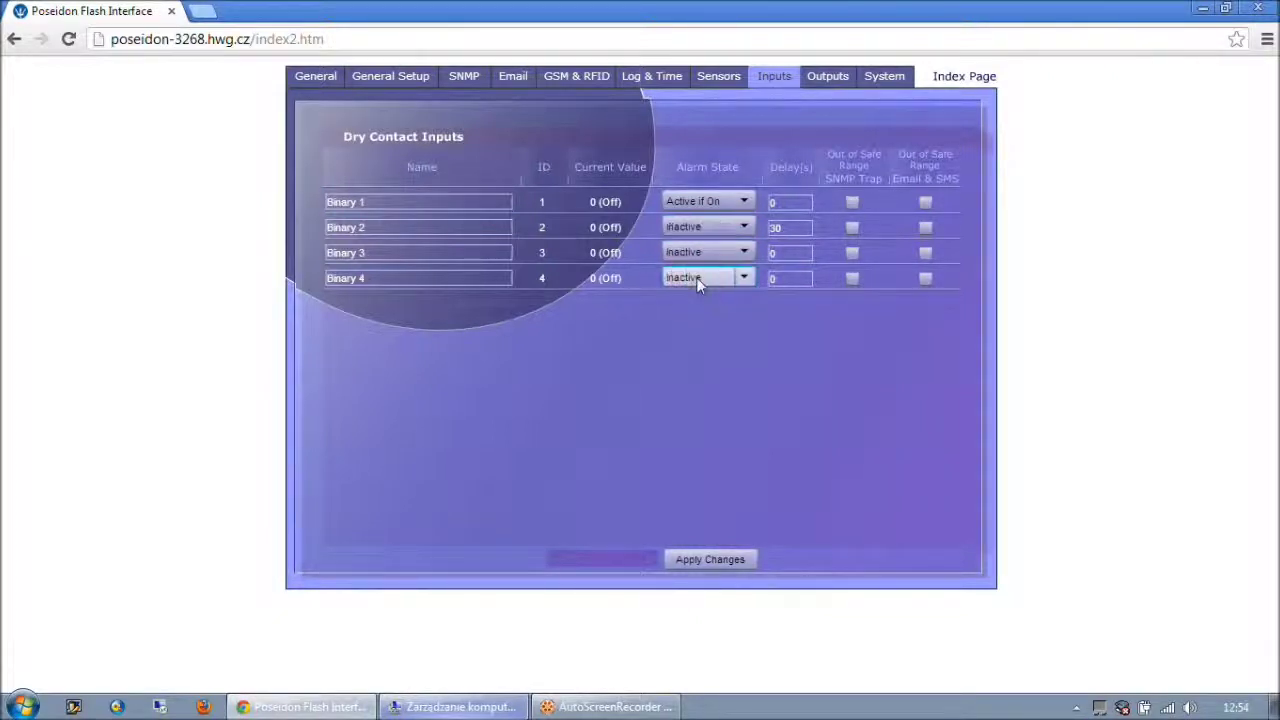
pyautogui.click(743, 203)
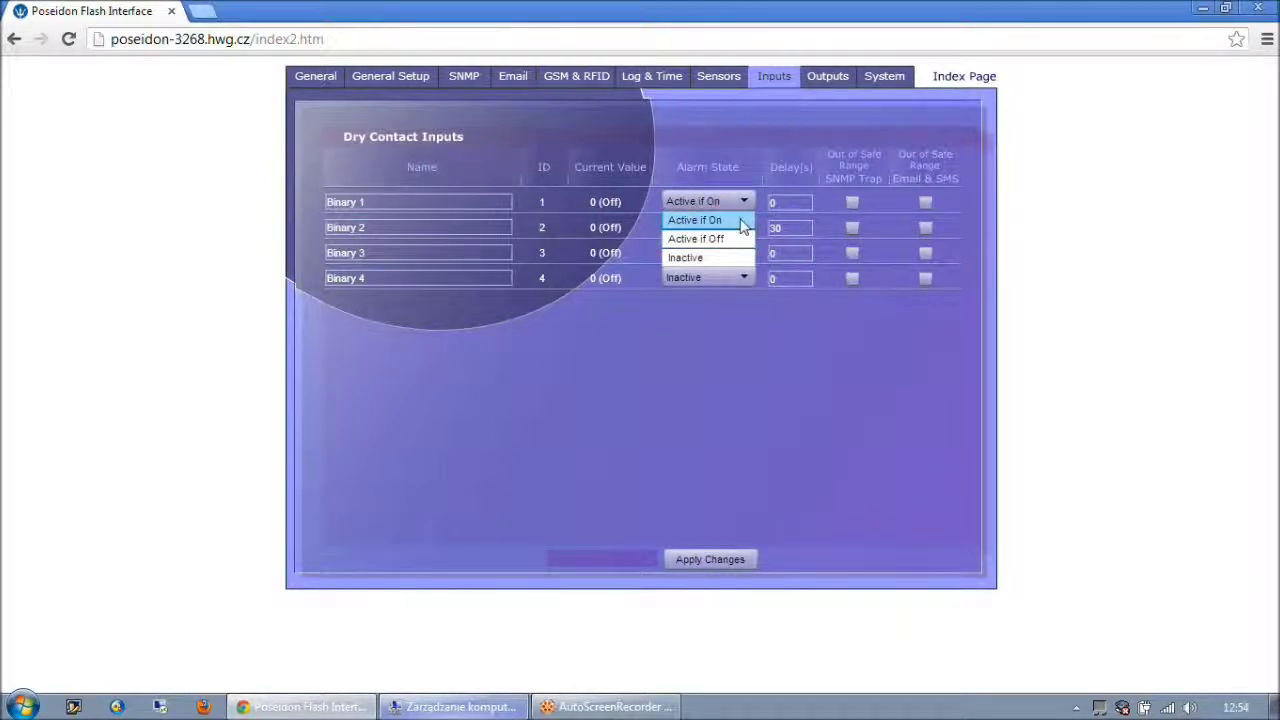
pyautogui.click(720, 226)
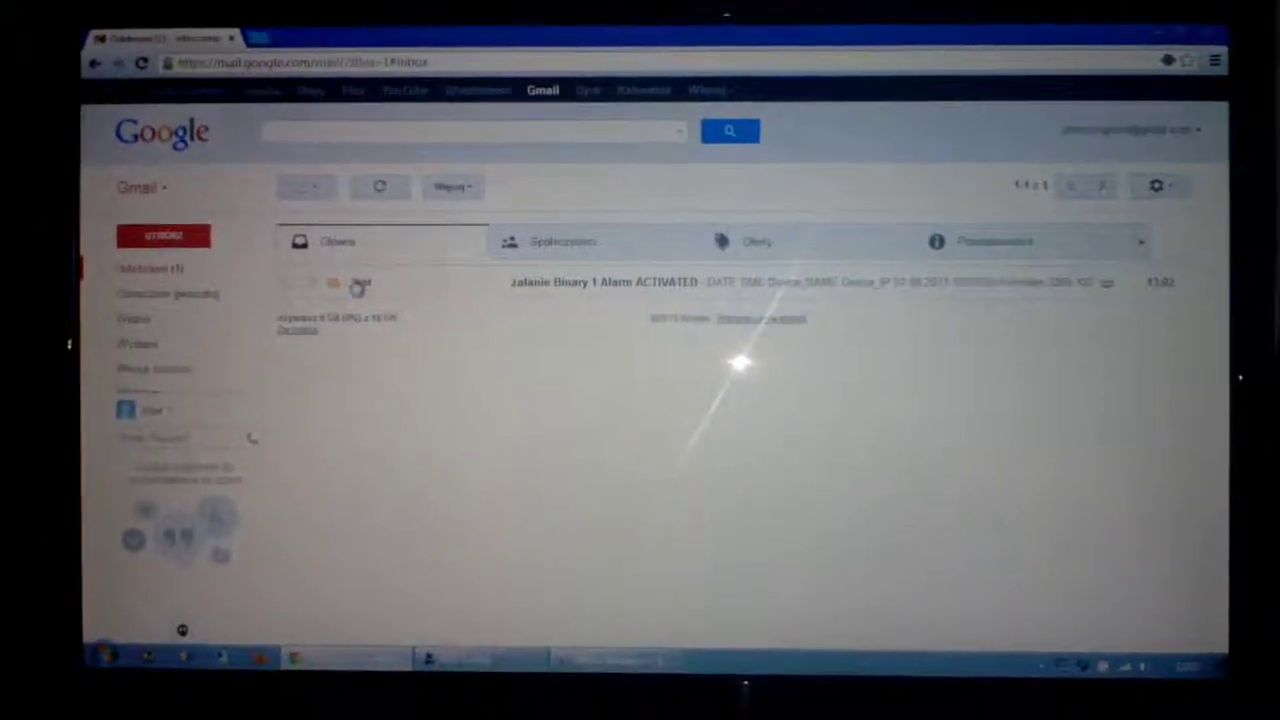
# Open the "zalanie Binary 1 Alarm ACTIVATED" message in the Gmail inbox
pyautogui.click(360, 285)
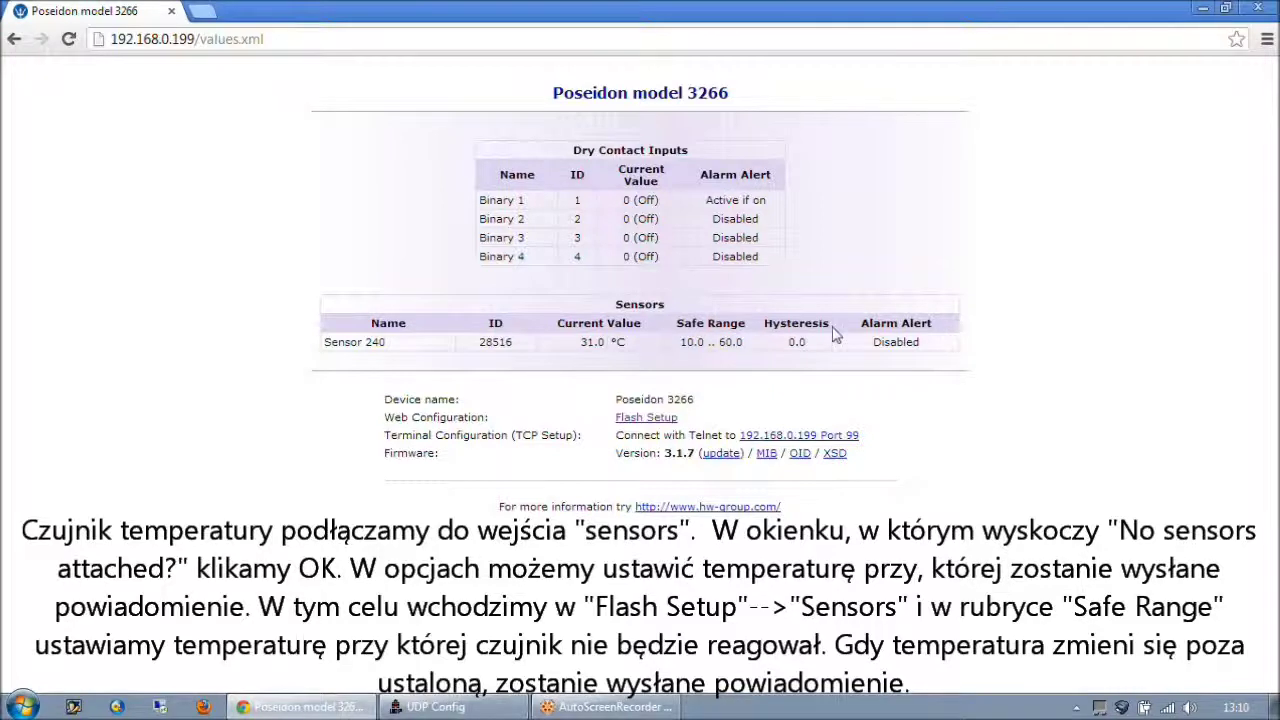
# Open the sensor settings in the Poseidon 3266's Flash Setup and enter a new upper Safe Range limit beginning with 3 for Sensor 240
pyautogui.click(644, 418)
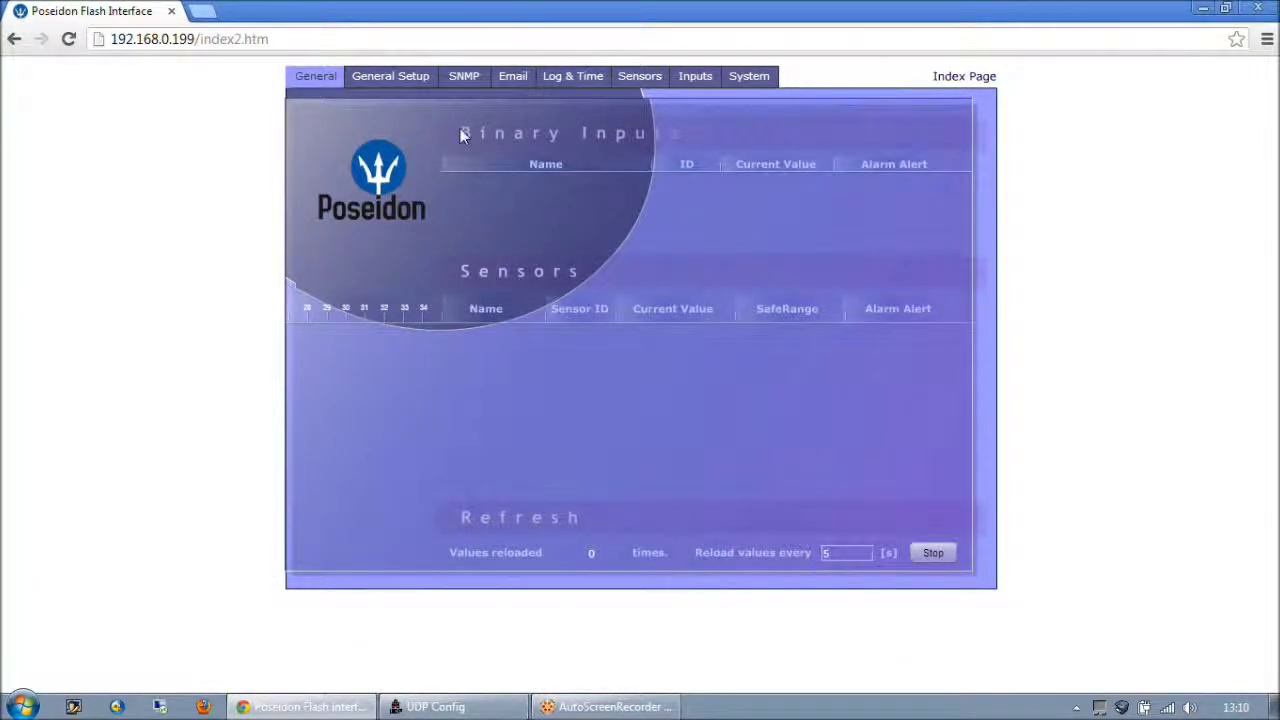
pyautogui.click(405, 80)
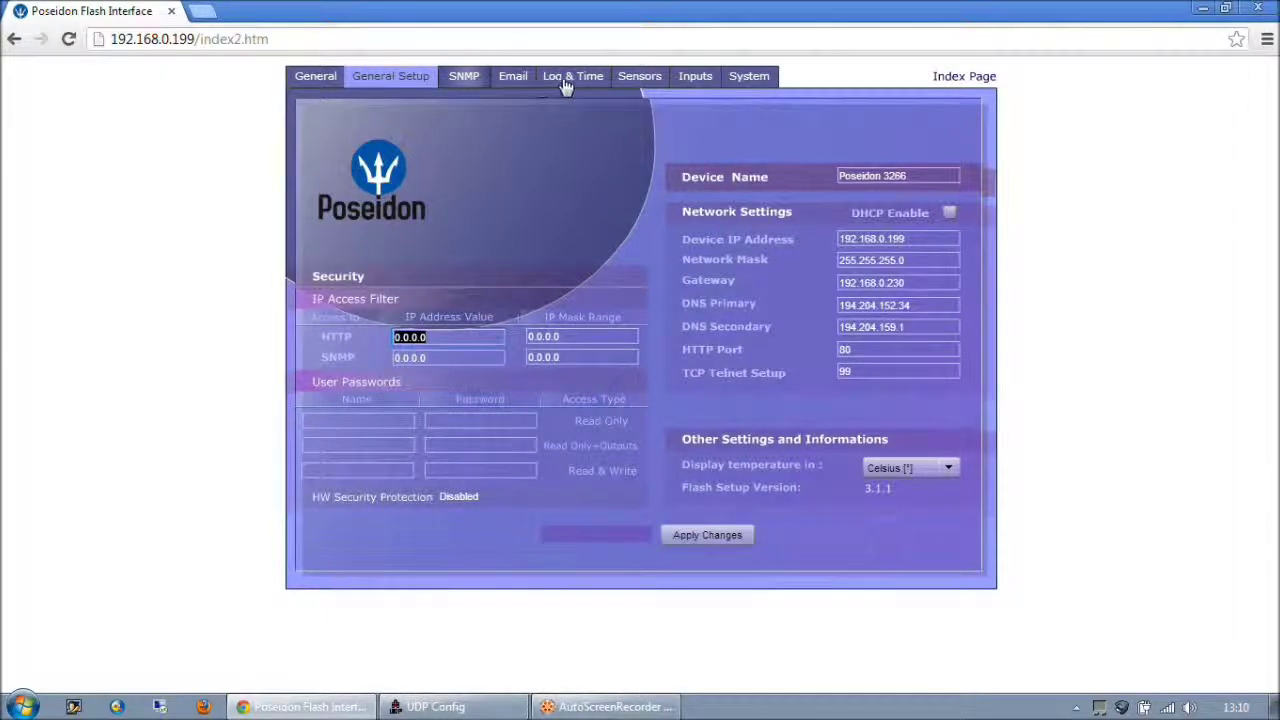
pyautogui.click(640, 82)
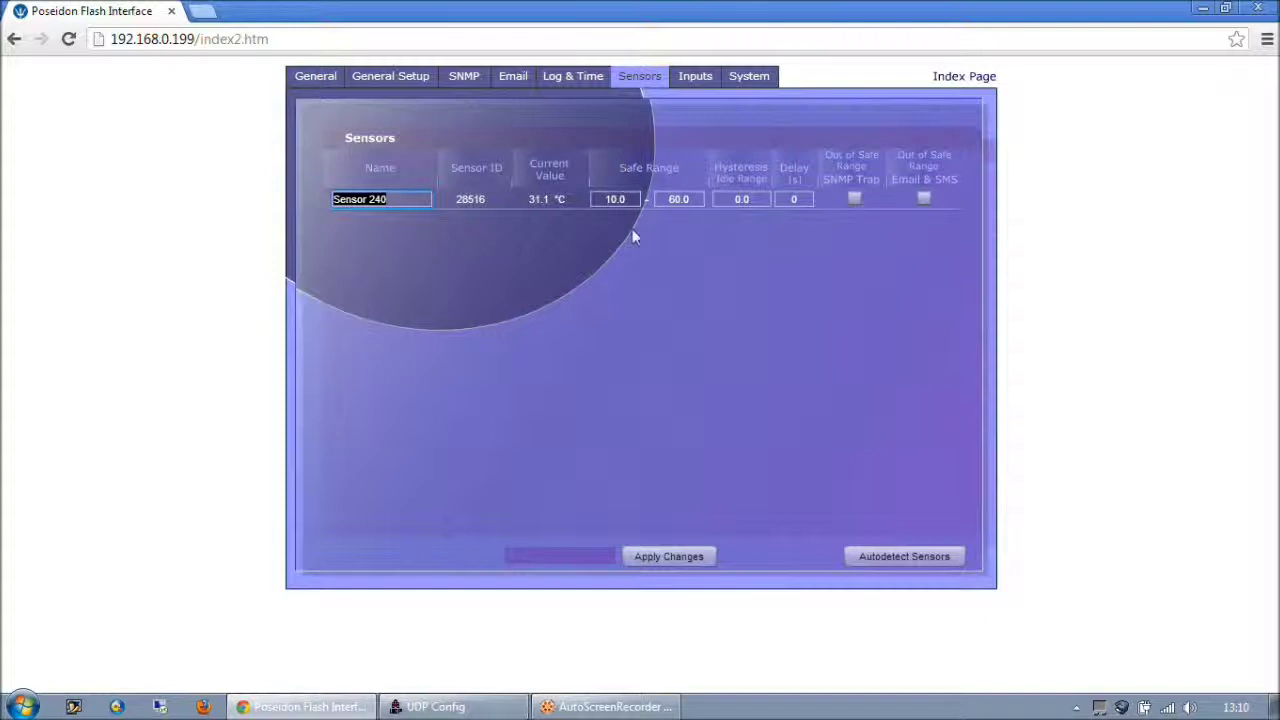
pyautogui.click(669, 199)
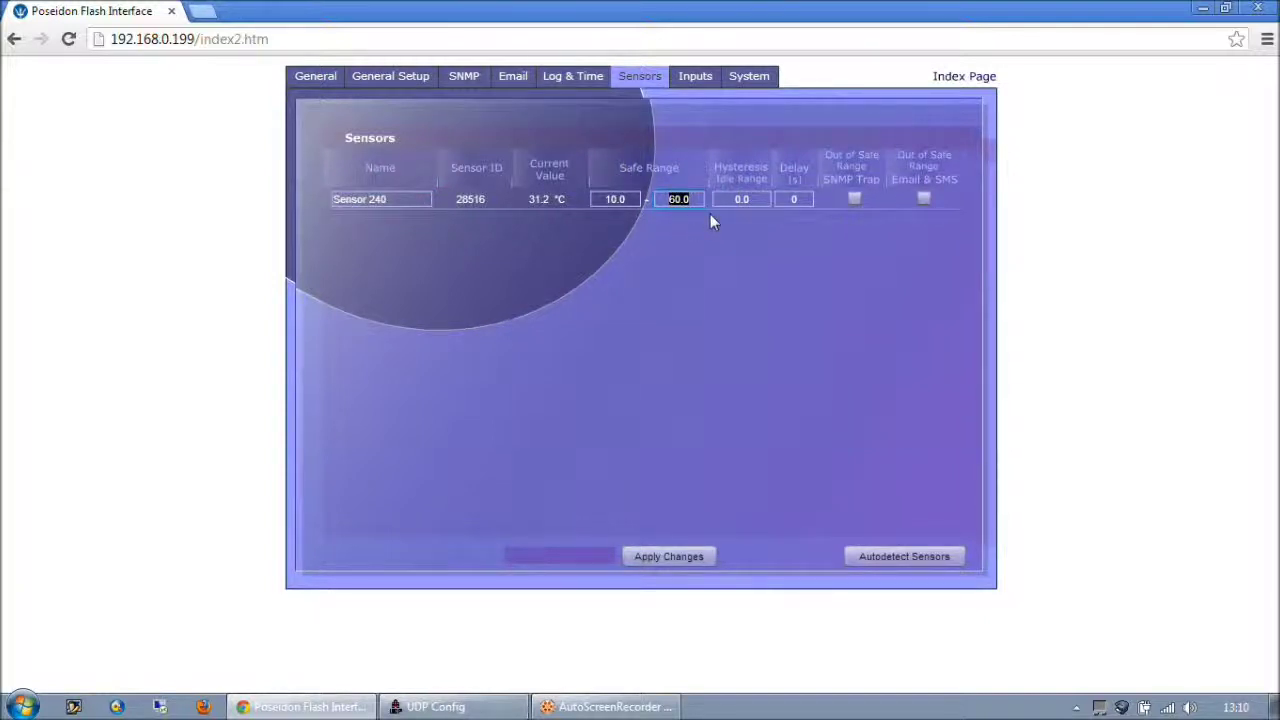
pyautogui.write('3')
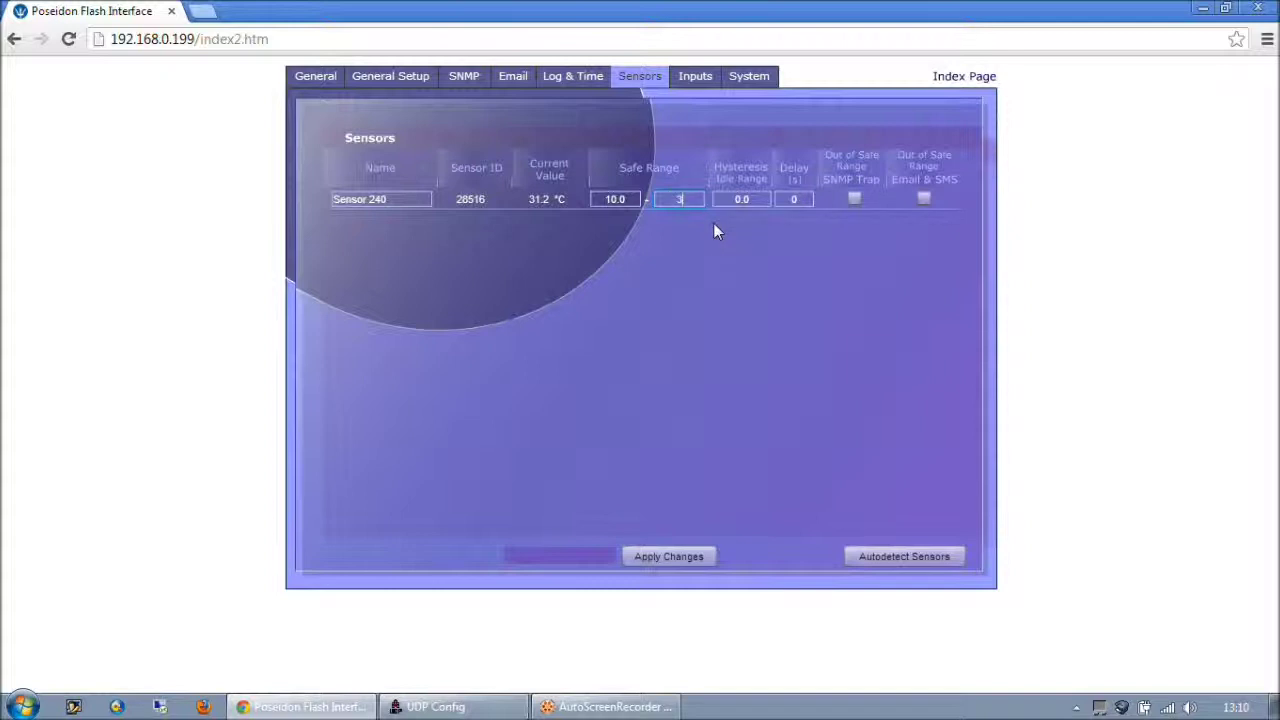